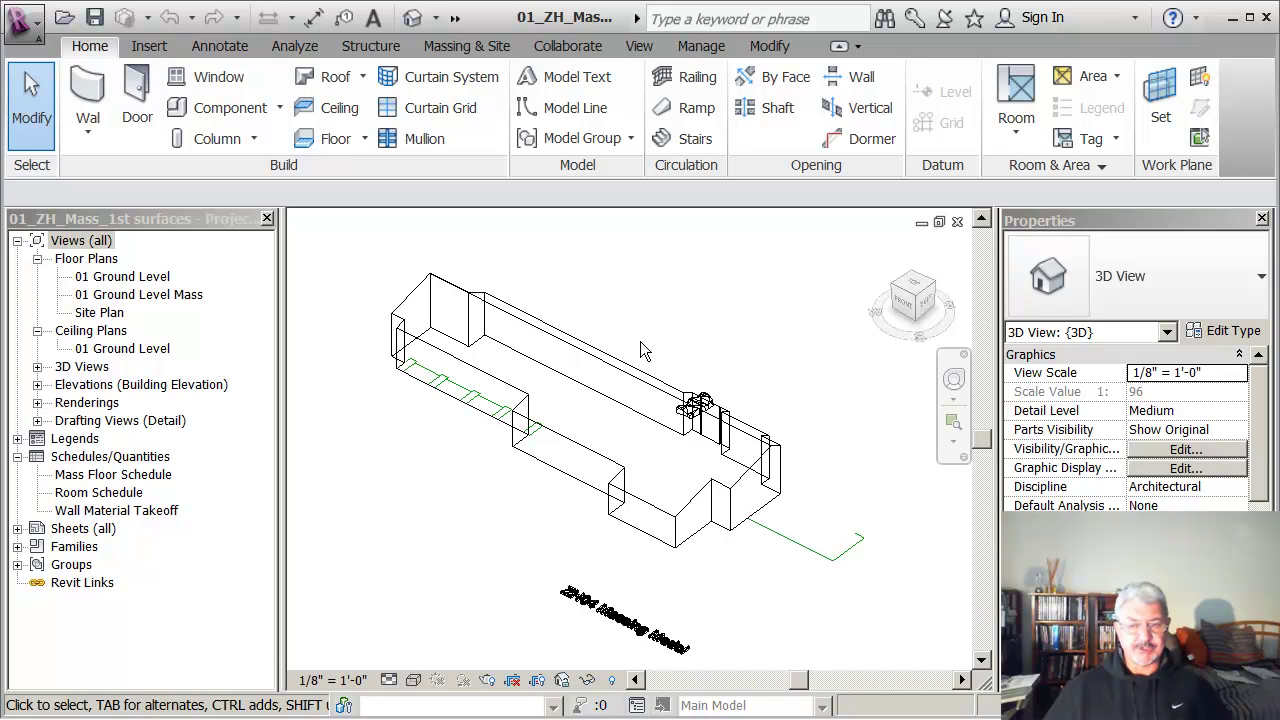
# - In the in-place mass, trace the three connected reference lines beside the building using Pick Lines on the 01 Ground Level placement plane
pyautogui.moveTo(807, 511); pyautogui.dragTo(803, 497, button='middle')
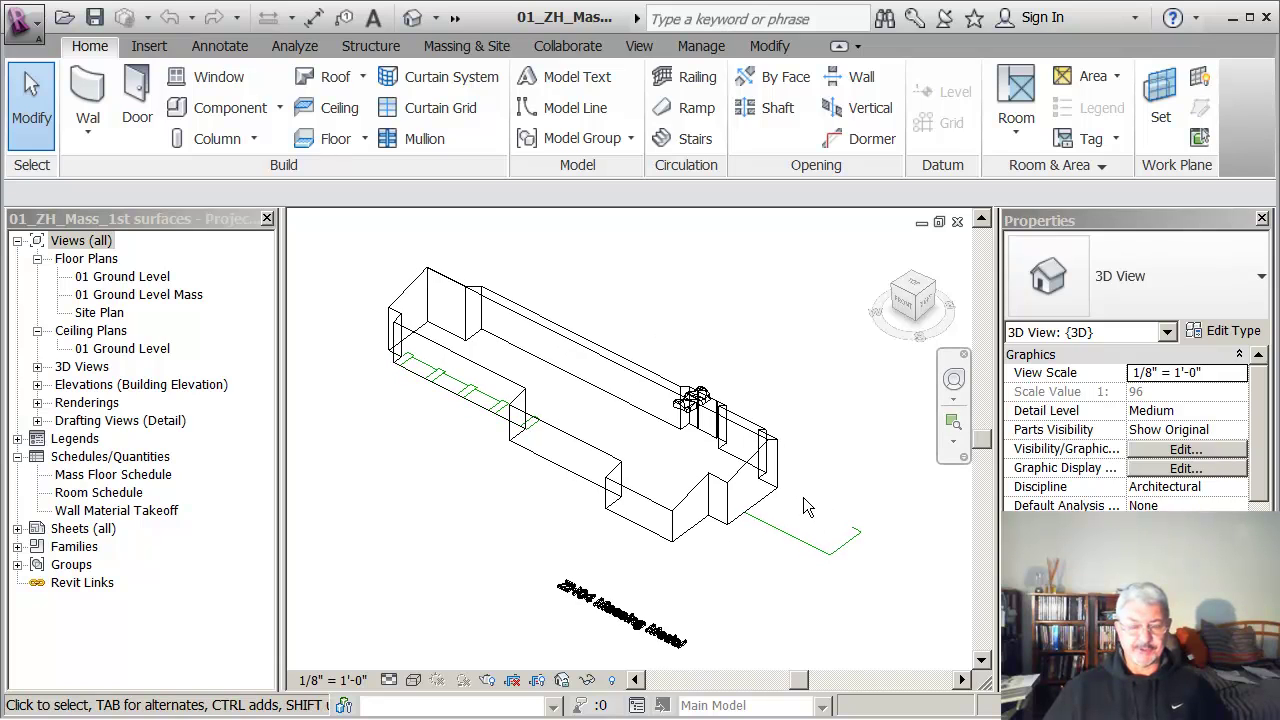
pyautogui.click(770, 416)
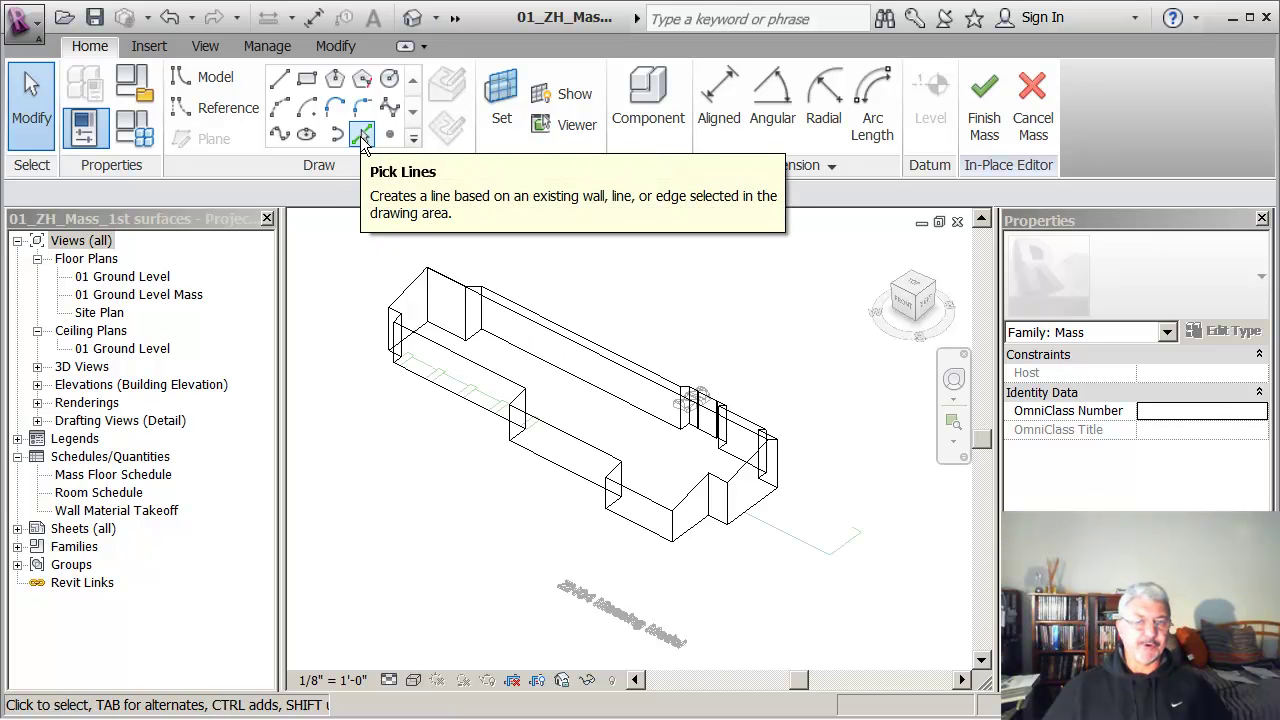
pyautogui.click(362, 136)
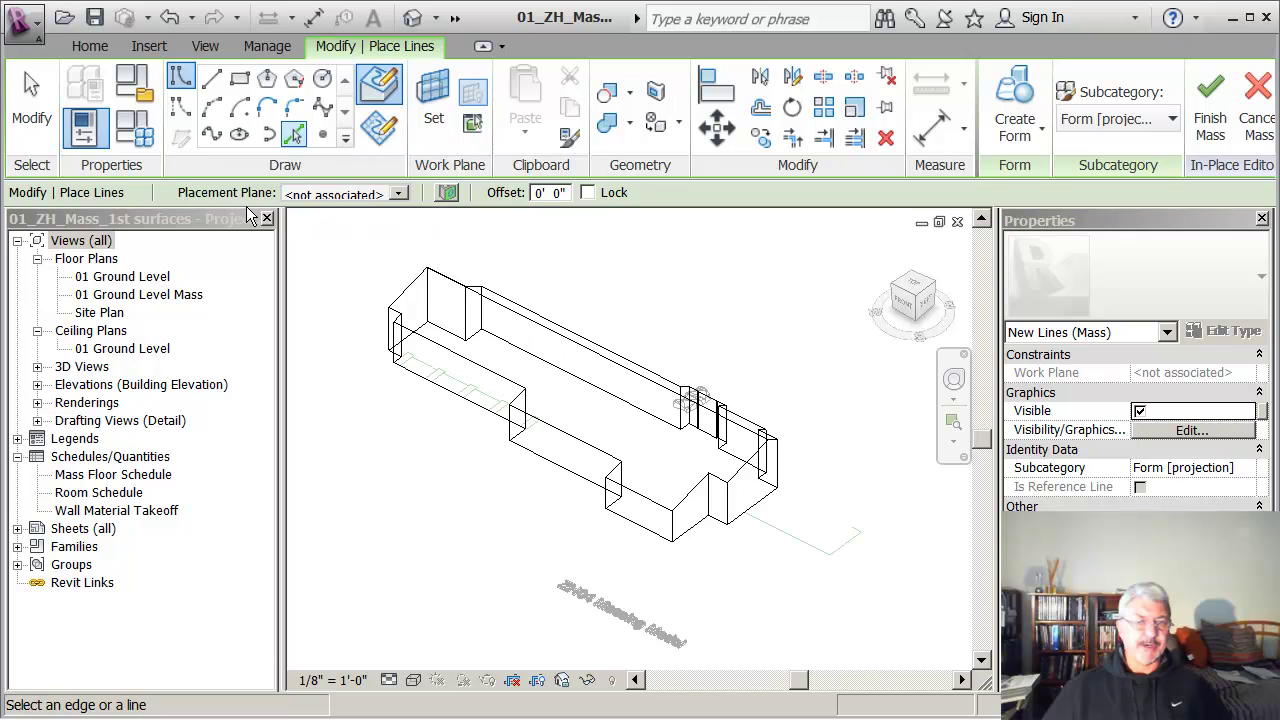
pyautogui.click(360, 194)
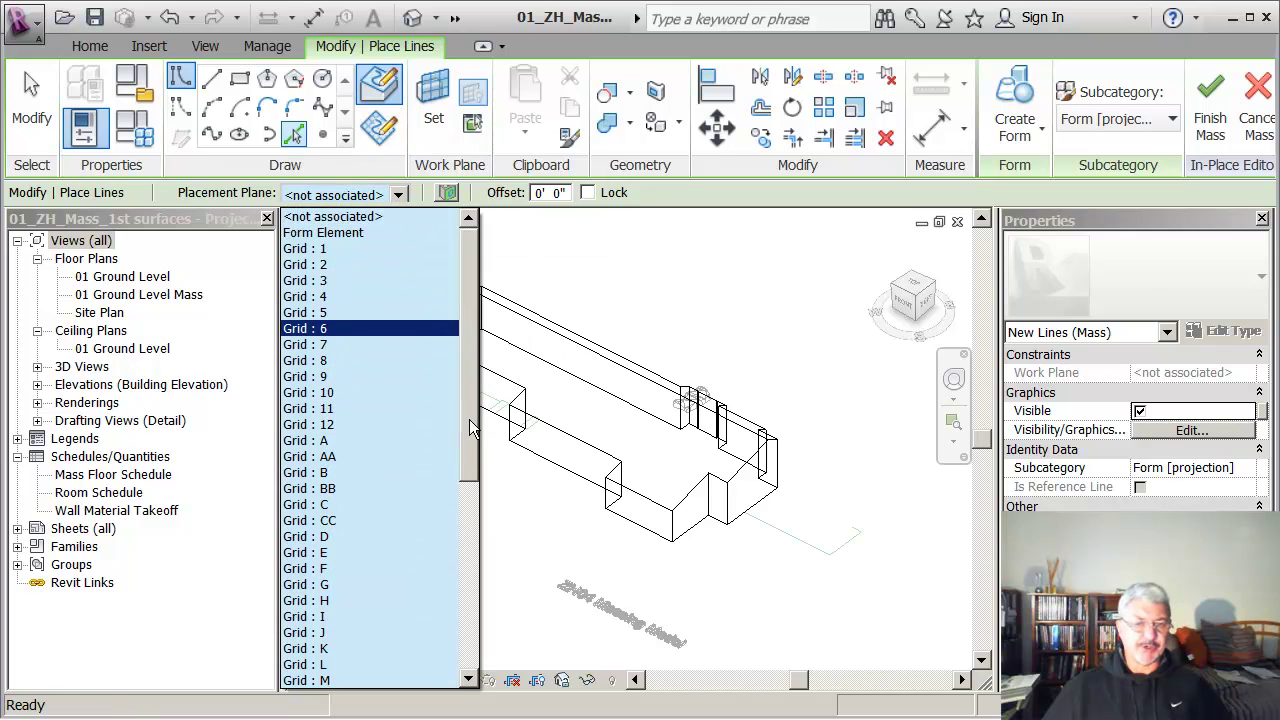
pyautogui.moveTo(474, 428); pyautogui.dragTo(474, 618)
pyautogui.click(354, 554)
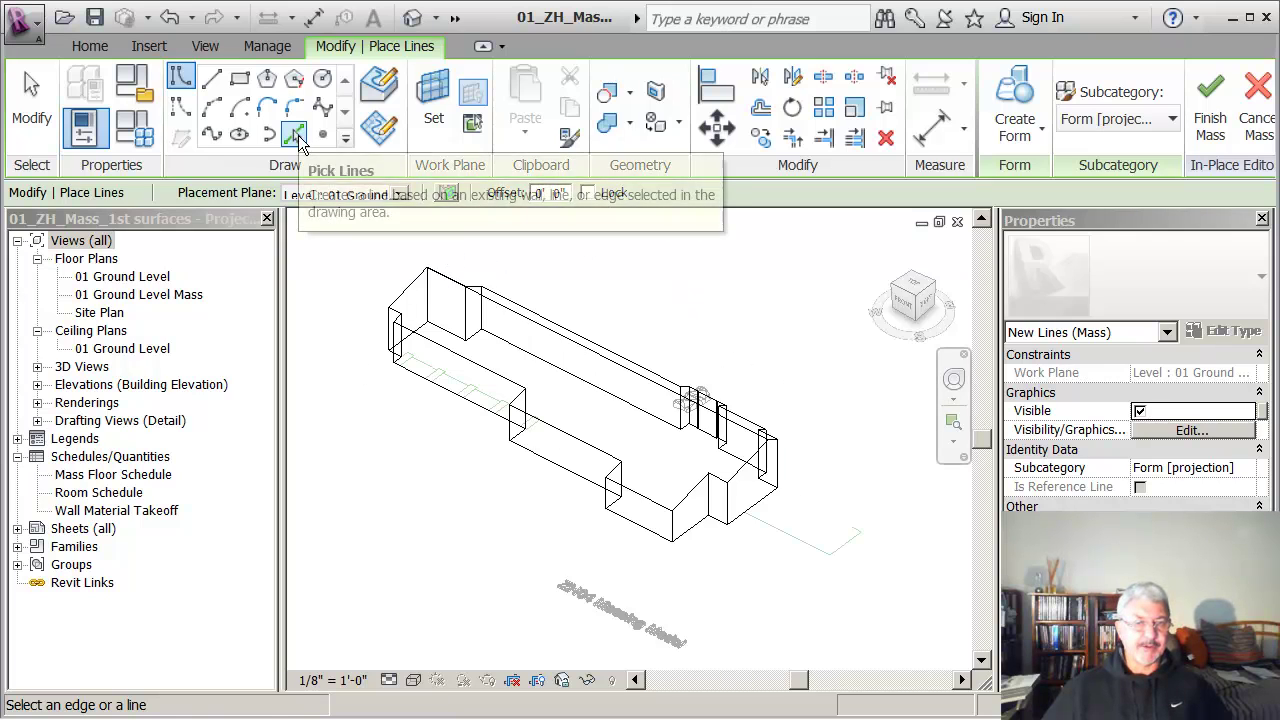
pyautogui.click(784, 536)
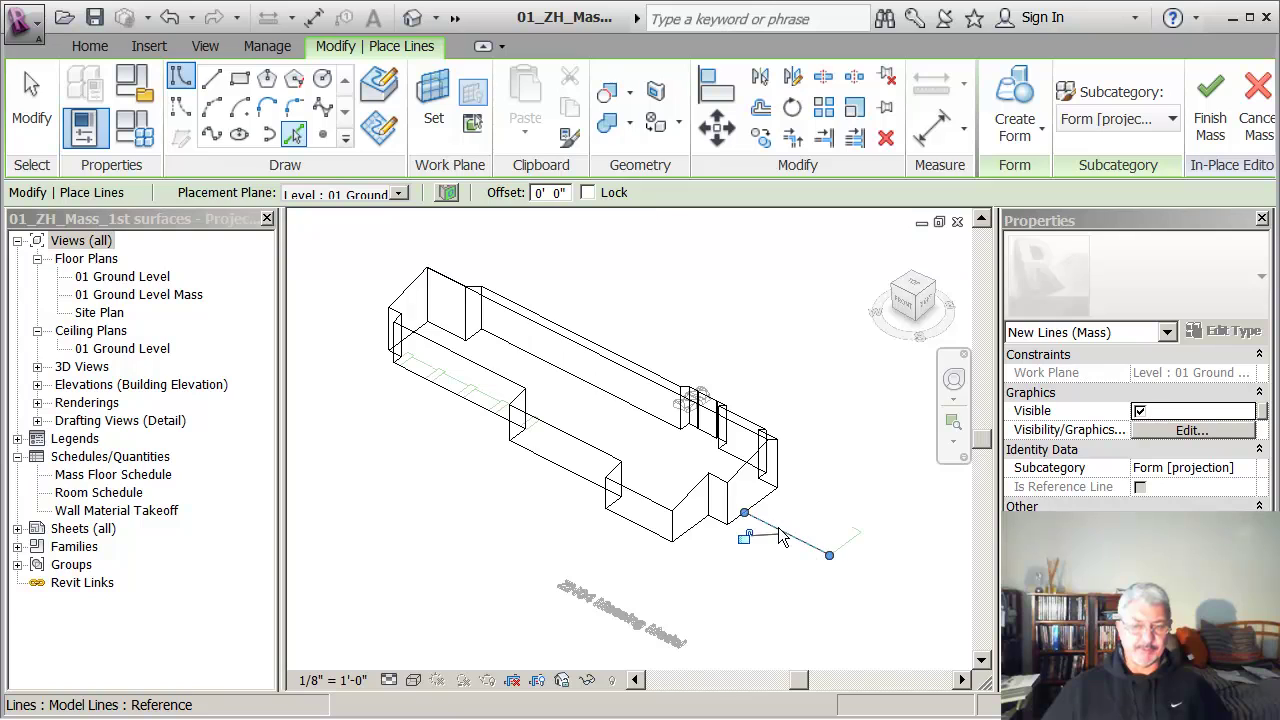
pyautogui.click(851, 541)
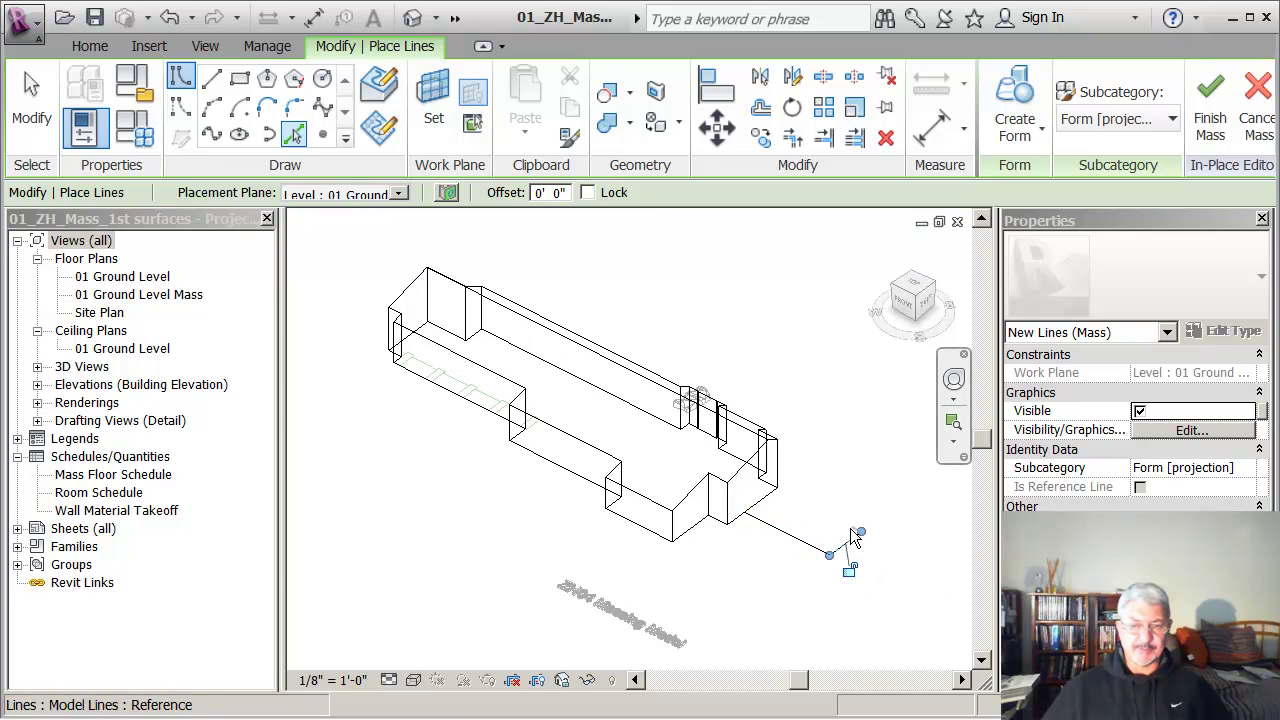
pyautogui.click(860, 528)
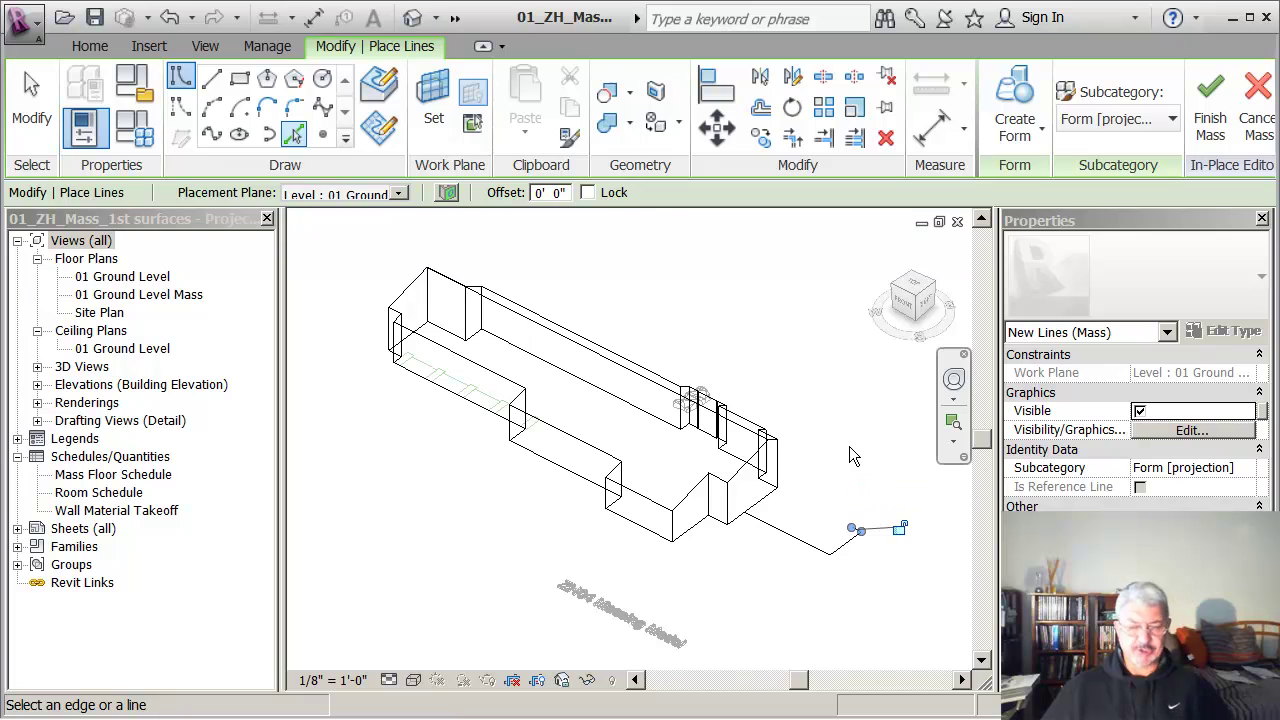
pyautogui.press('Escape')
pyautogui.press('Escape')
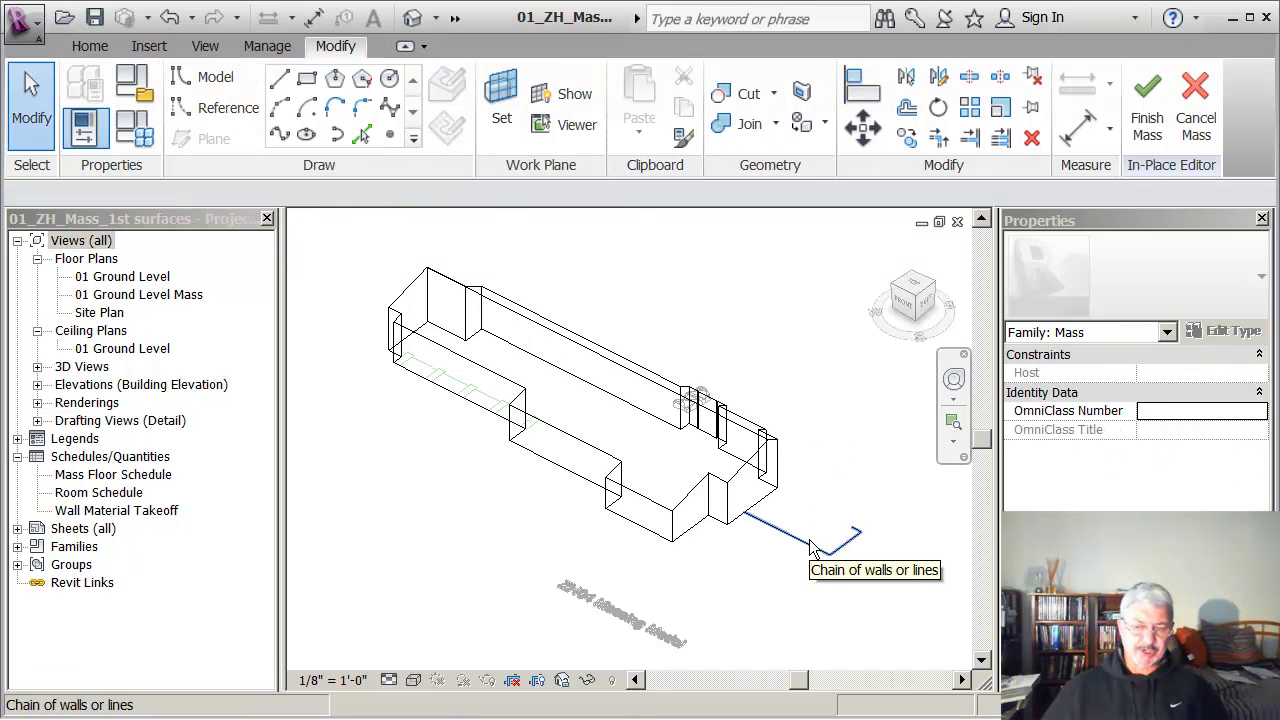
# - Create a solid form from the whole chain of three traced lines
pyautogui.click(812, 547)
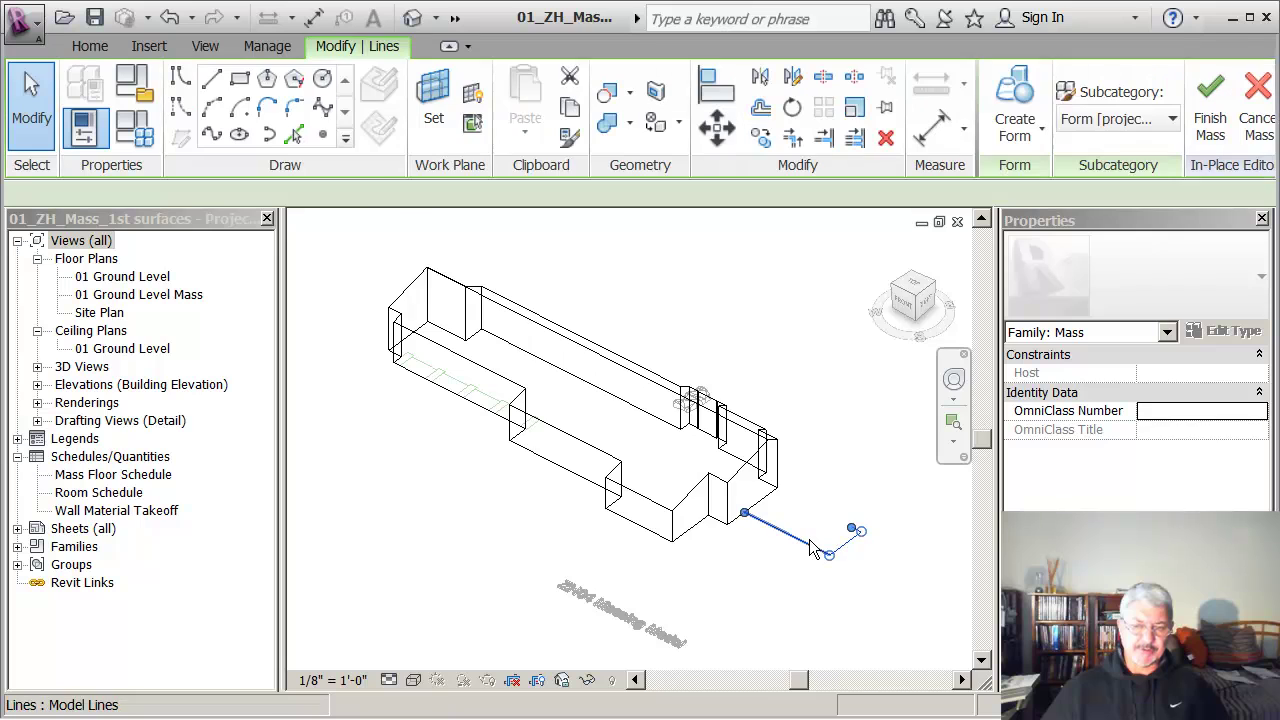
pyautogui.click(1020, 142)
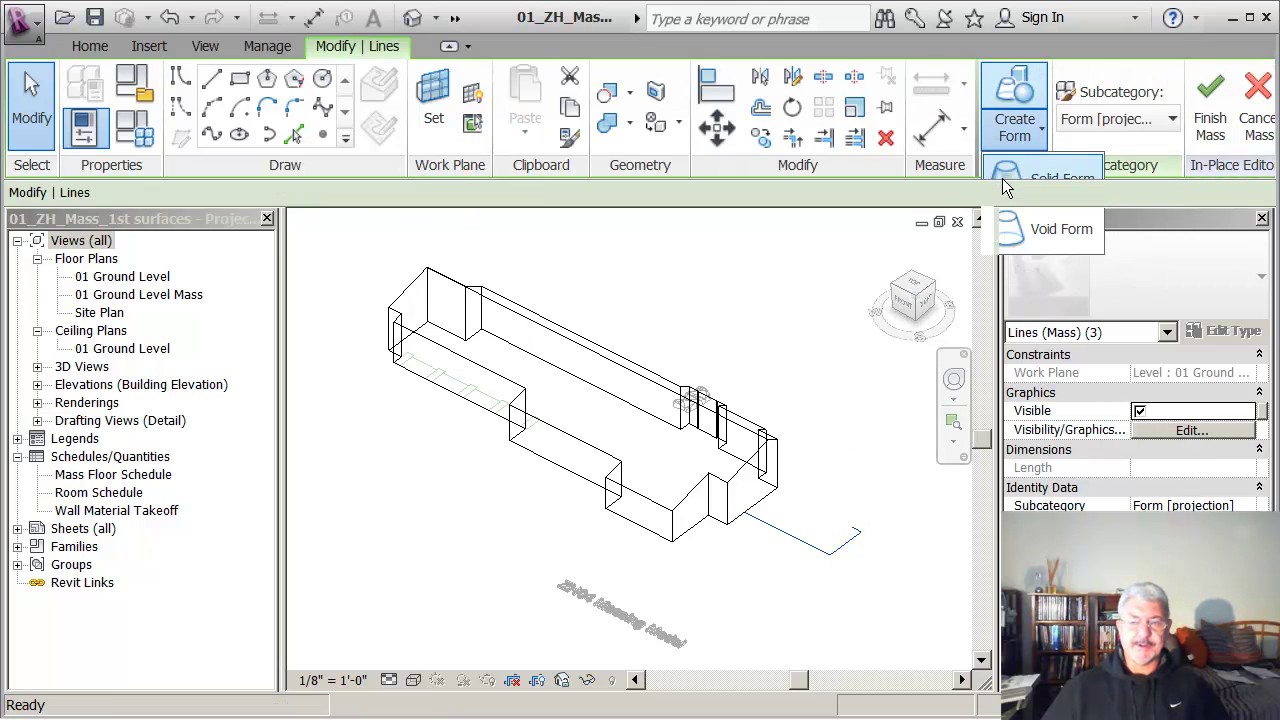
pyautogui.click(1006, 180)
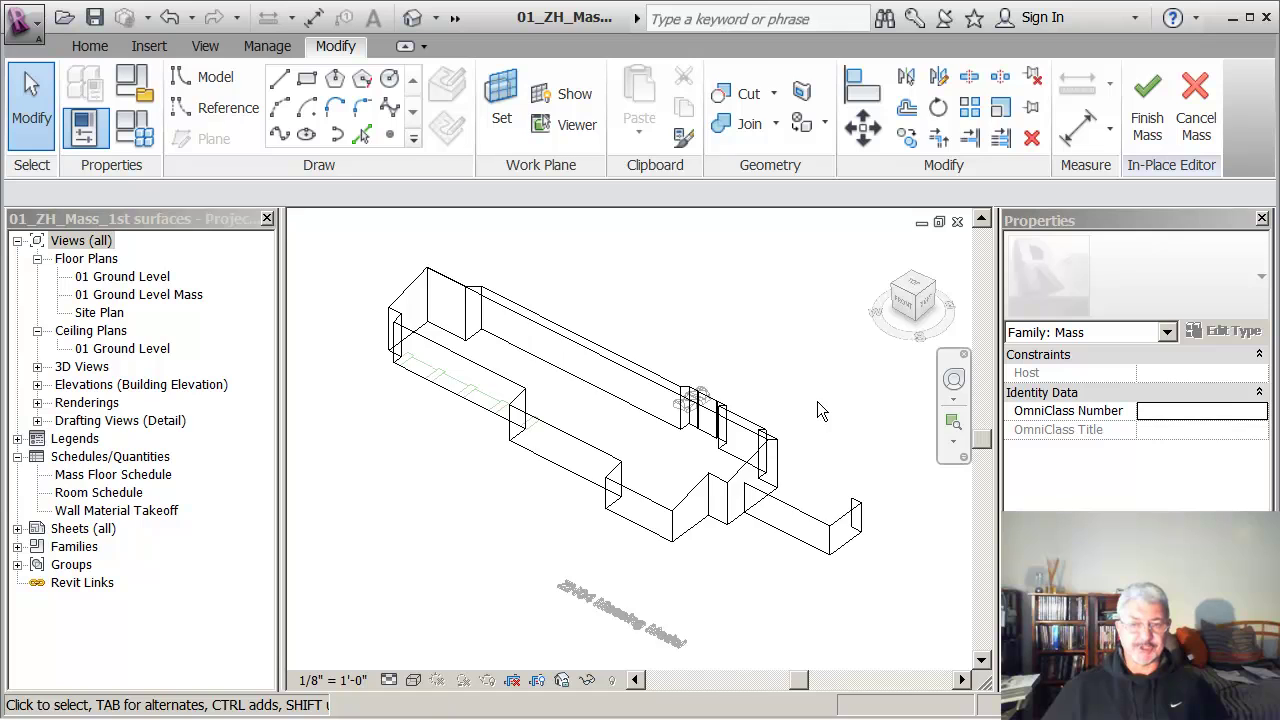
# - Try to raise the top corner vertex of the new surface form where it meets the building
pyautogui.scroll(1, 817, 401)
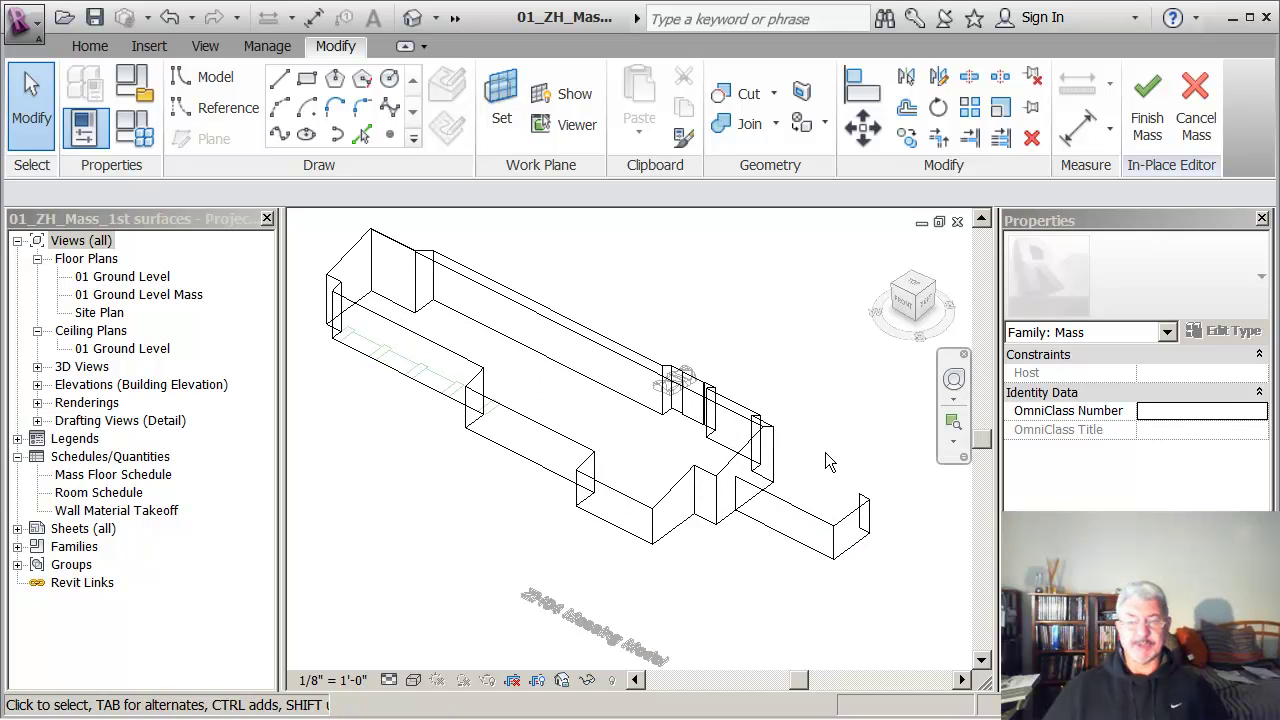
pyautogui.scroll(2, 834, 424)
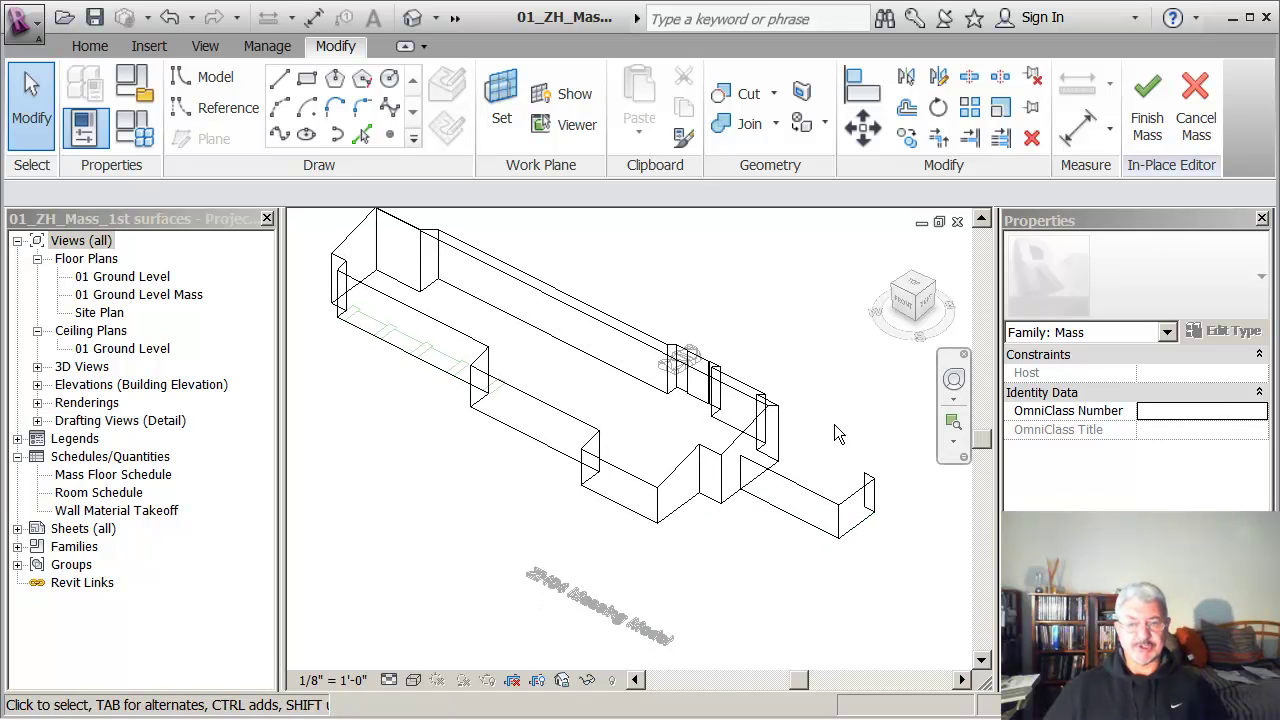
pyautogui.click(727, 461)
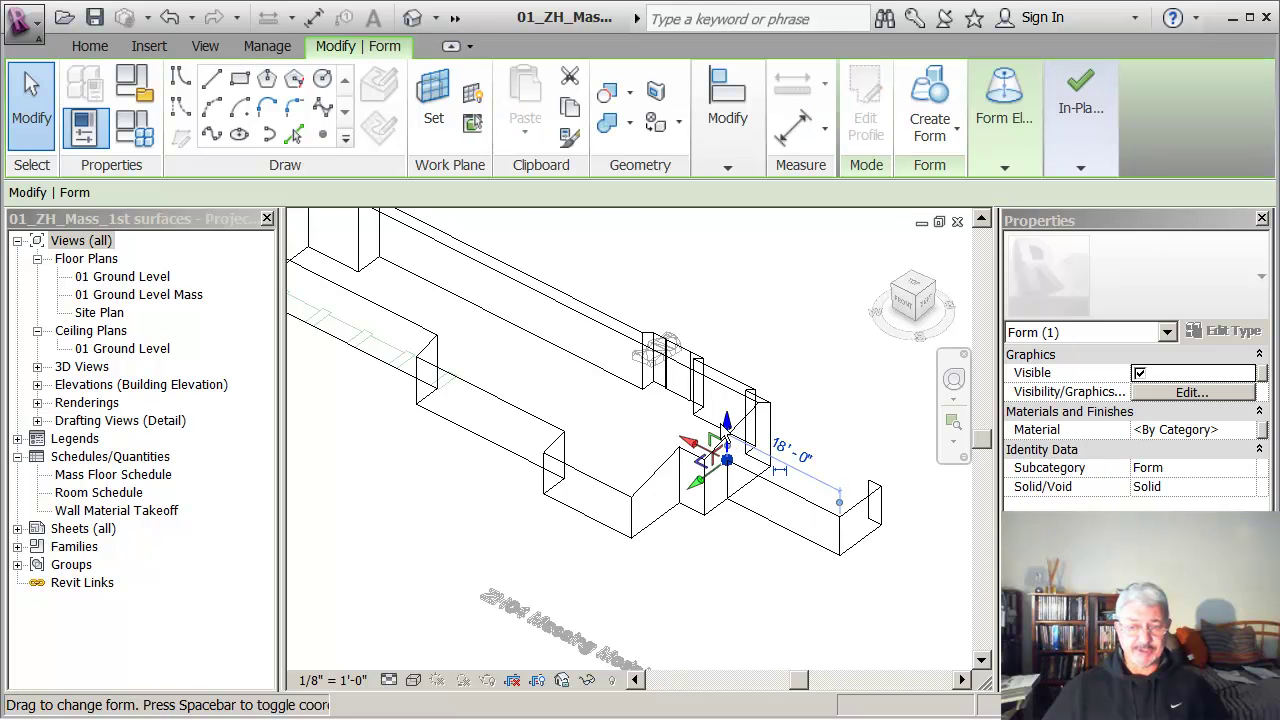
pyautogui.moveTo(731, 428); pyautogui.dragTo(731, 414)
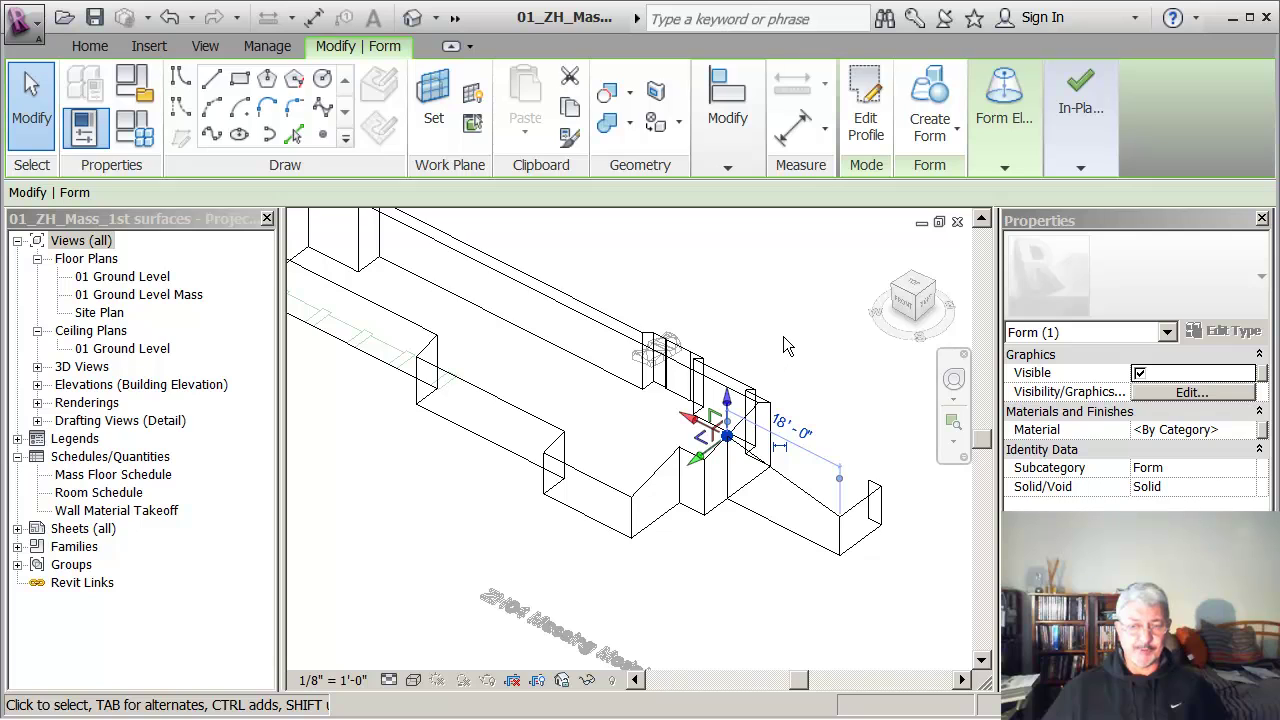
pyautogui.click(783, 335)
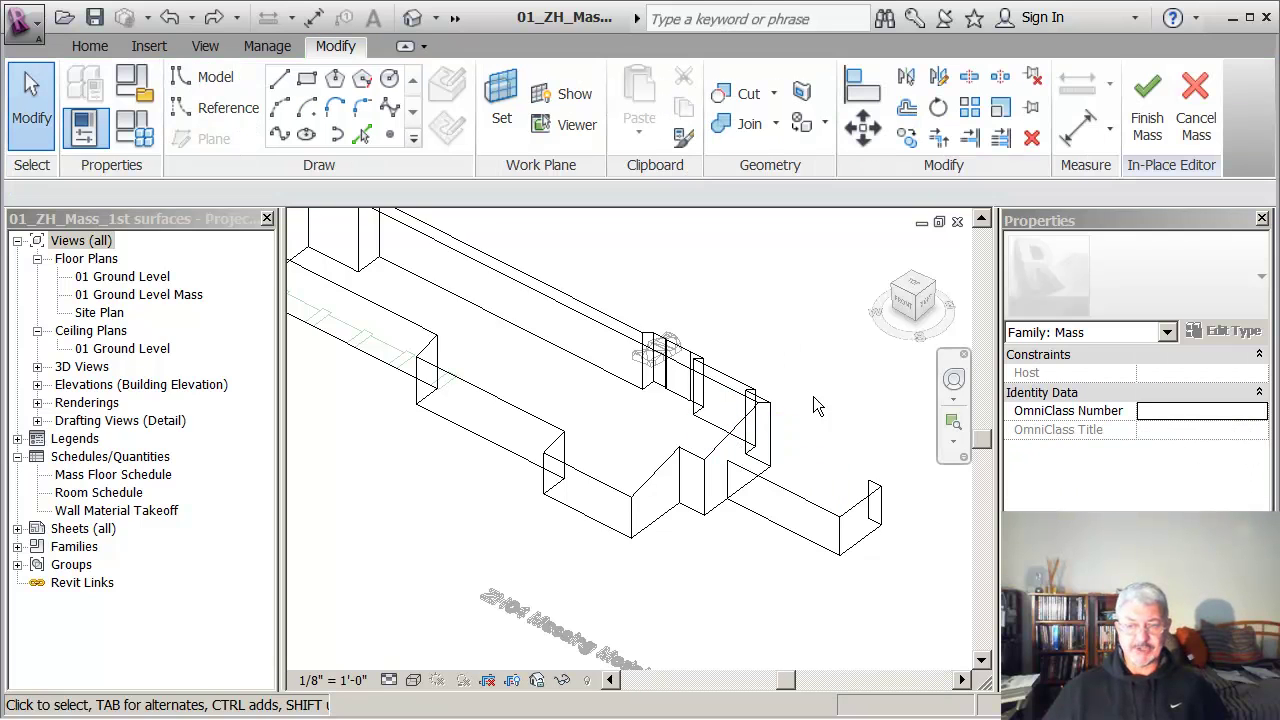
# - Try to raise the top edge of the form's short return panel to about 11'-3" high
pyautogui.click(860, 512)
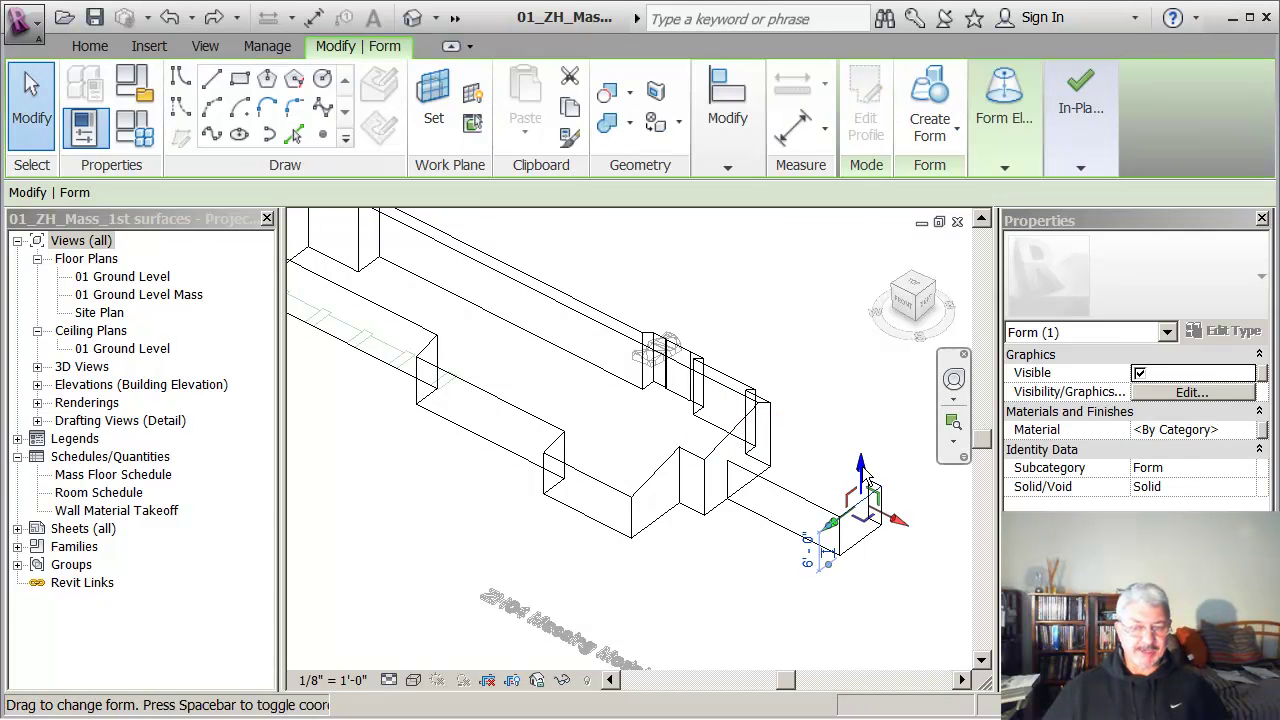
pyautogui.moveTo(868, 478); pyautogui.dragTo(860, 432)
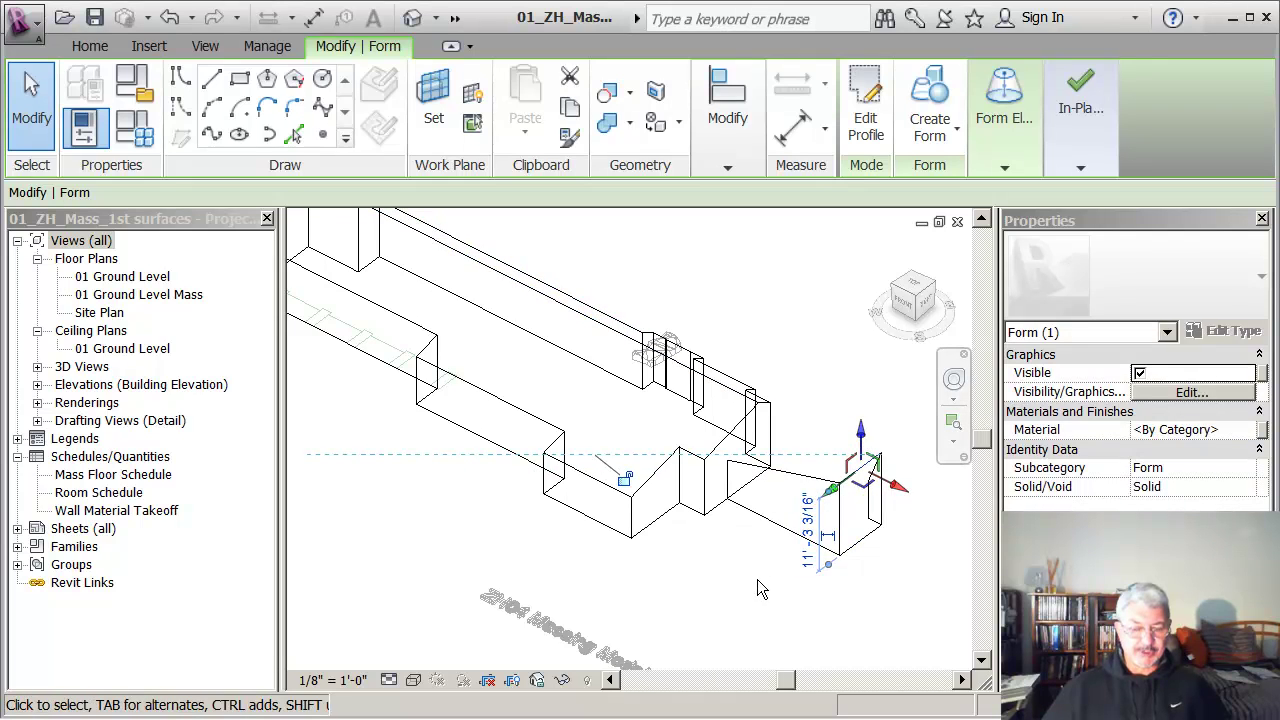
pyautogui.click(770, 566)
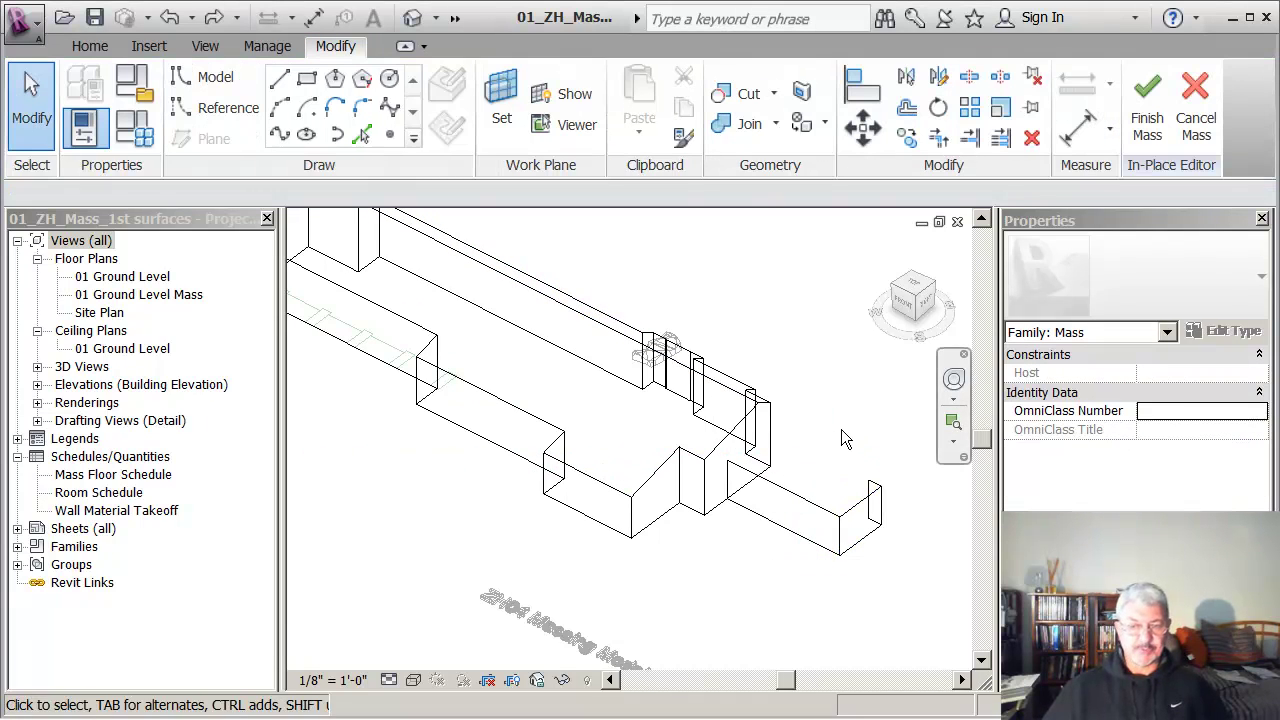
# - Inspect the temporary height dimension on the top edge of the form's long panel
pyautogui.click(785, 499)
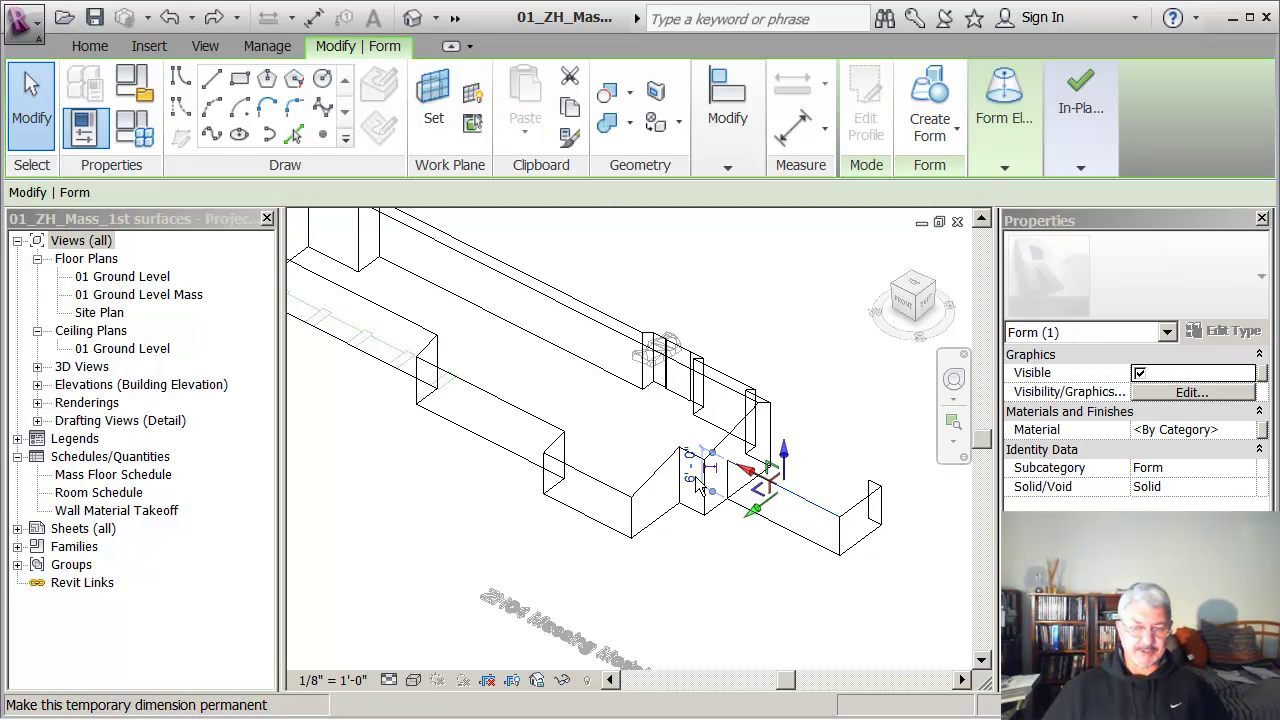
pyautogui.click(828, 430)
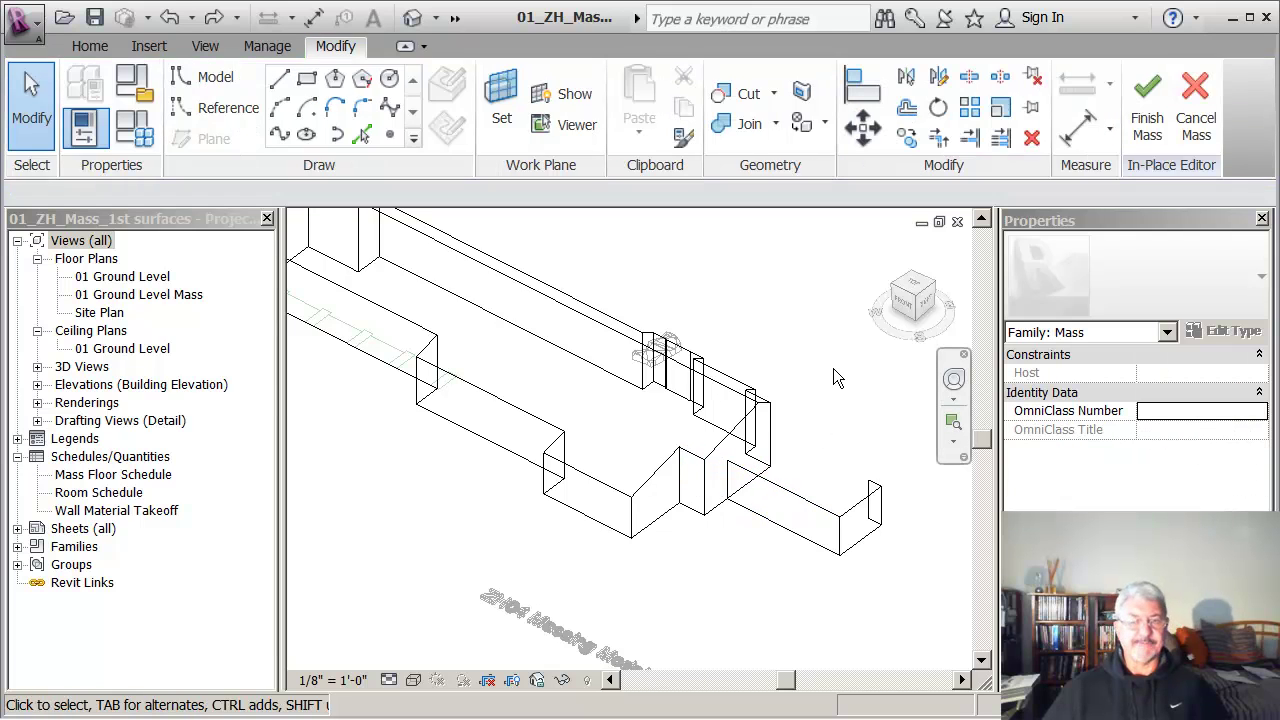
pyautogui.scroll(-1, 832, 368)
pyautogui.moveTo(832, 368); pyautogui.dragTo(868, 400, button='middle')
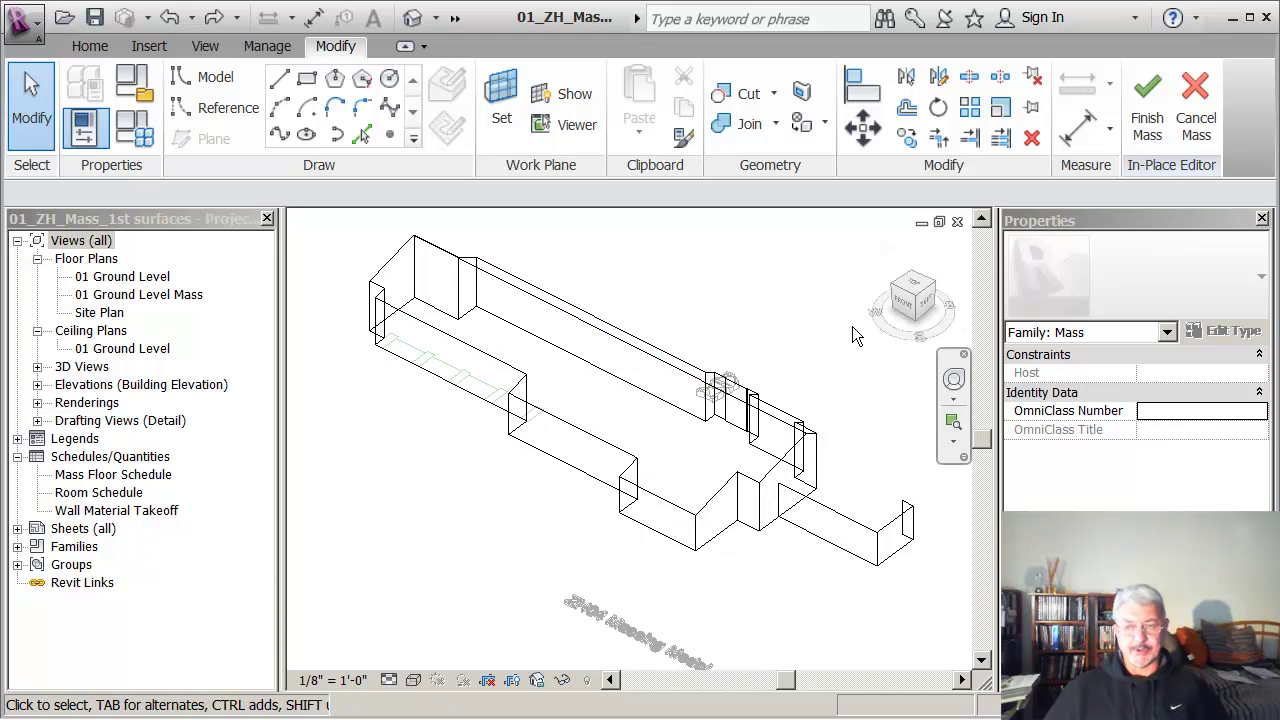
# - In top view, set the large building form face on the south side of the long dividing line as the work plane
pyautogui.click(913, 290)
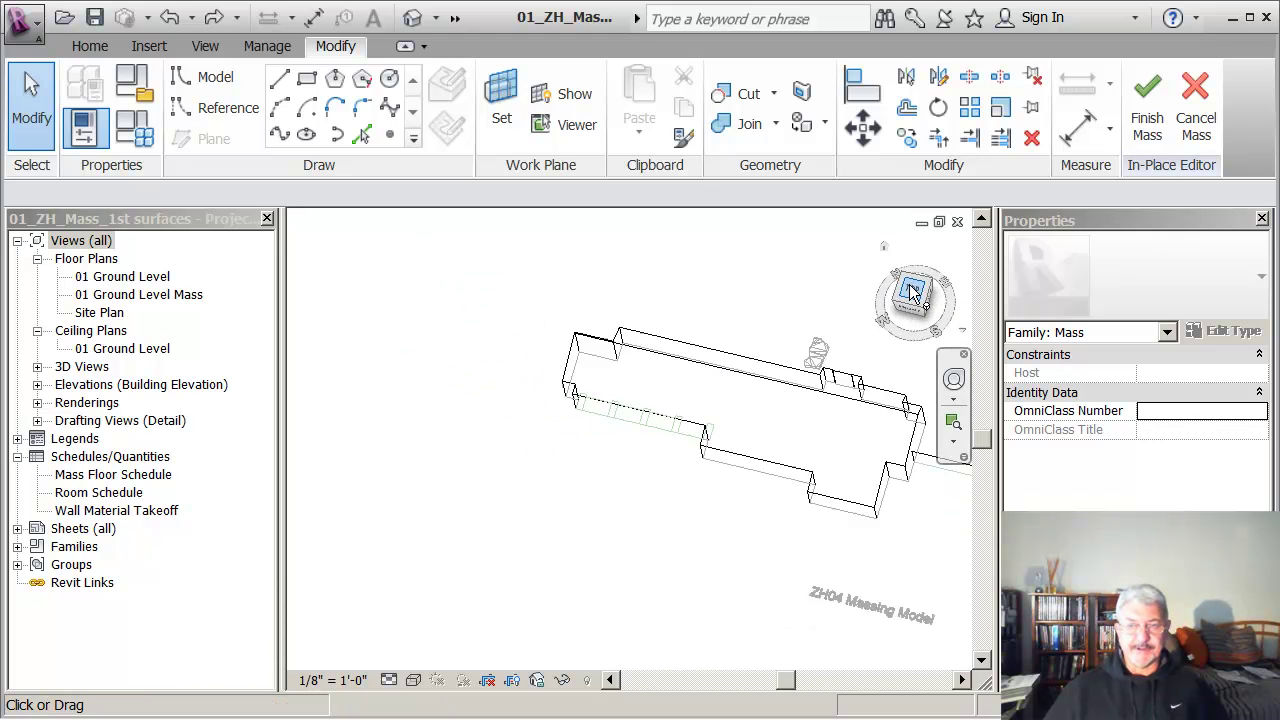
pyautogui.scroll(3, 632, 502)
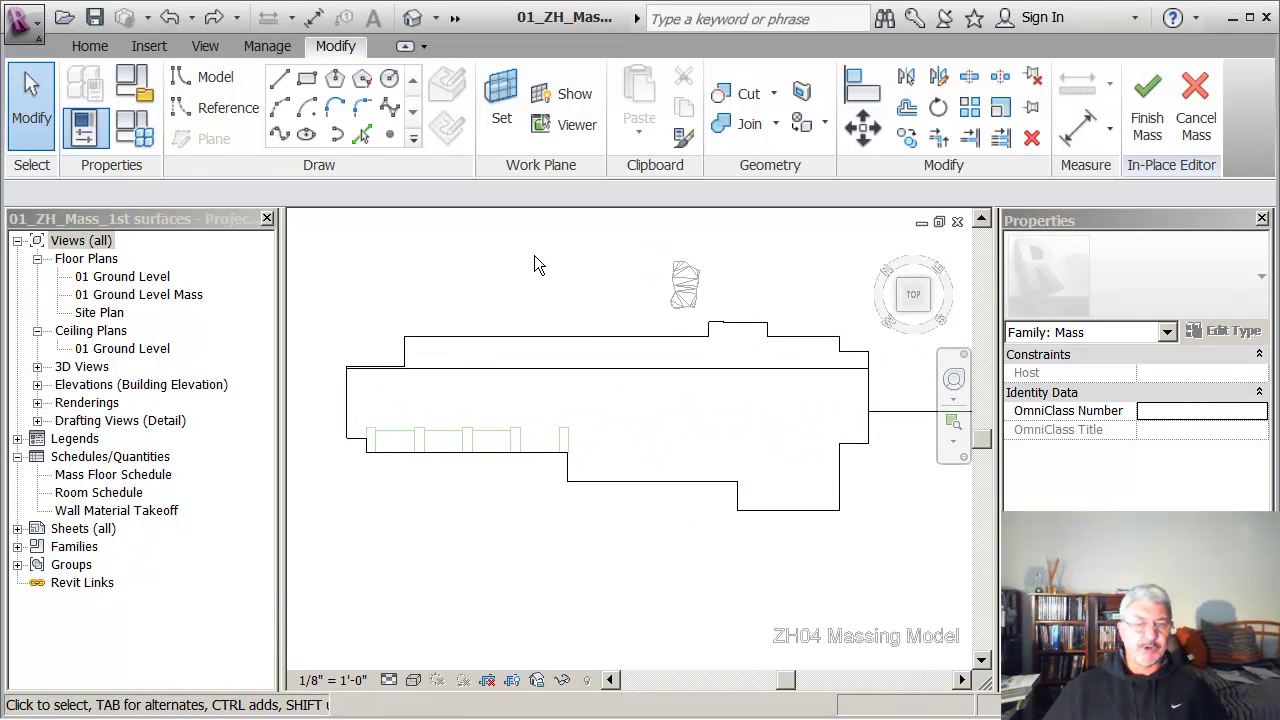
pyautogui.click(503, 107)
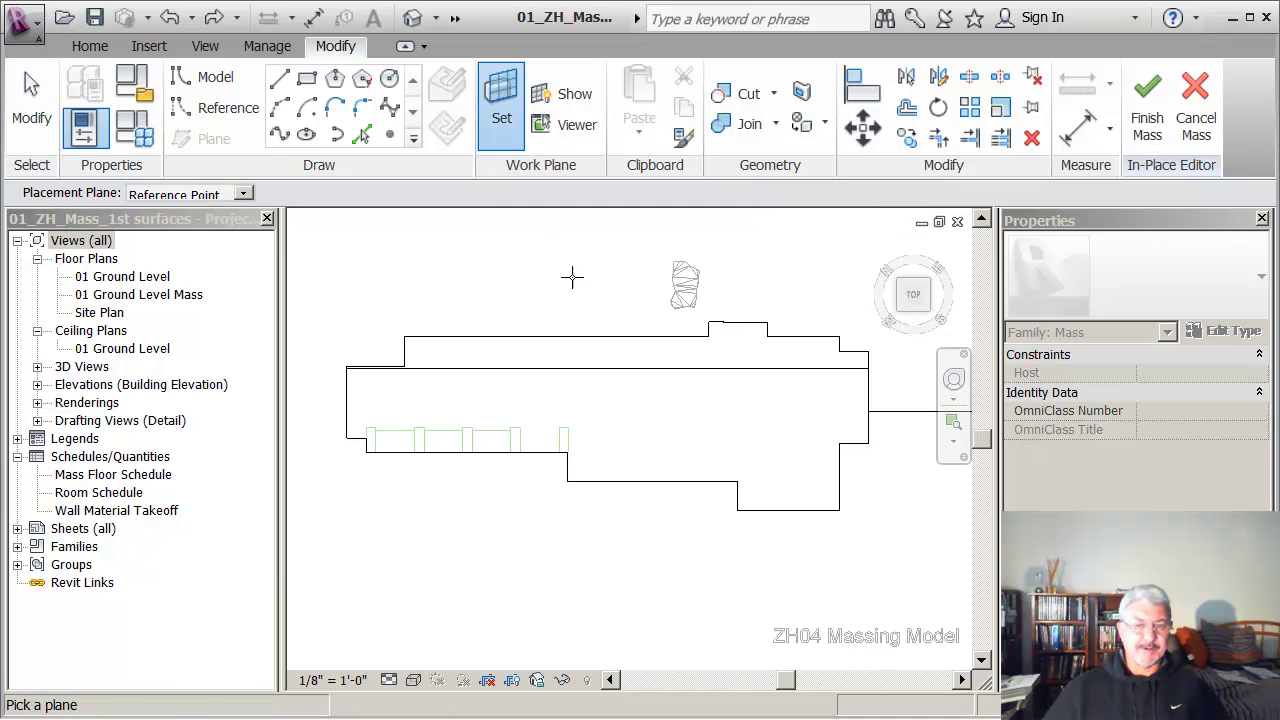
pyautogui.click(599, 392)
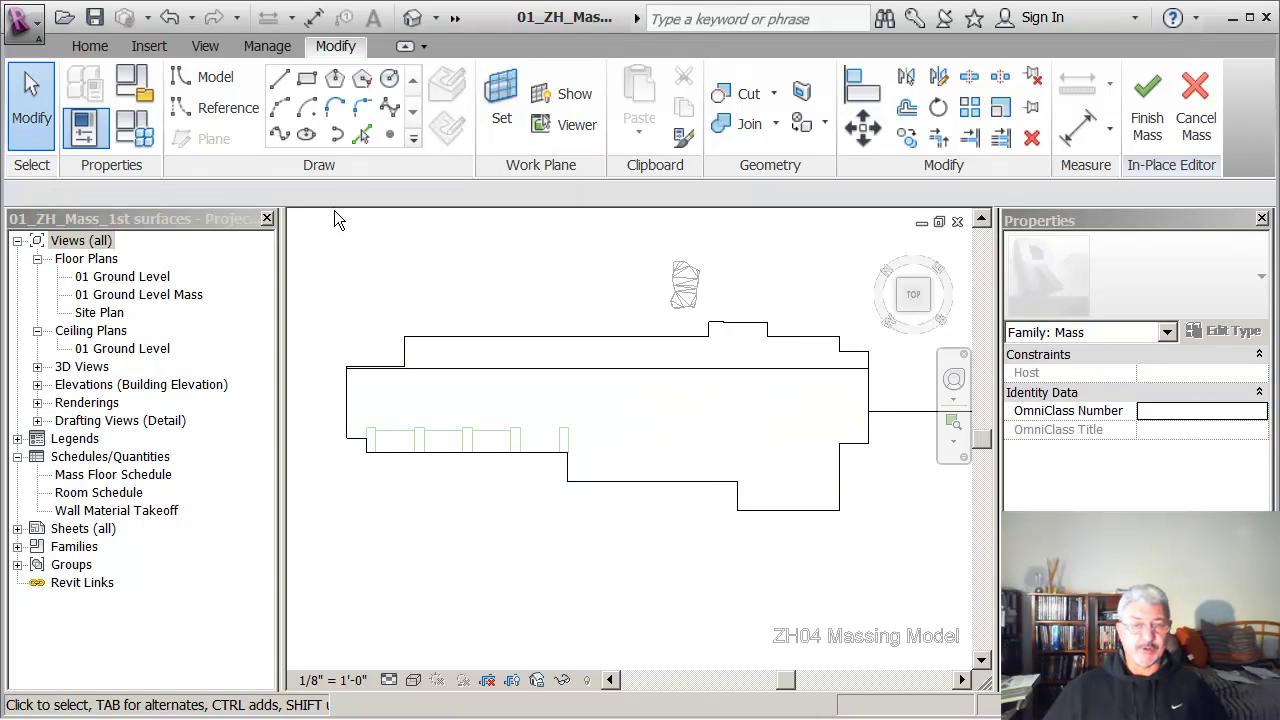
# - Toggle the work plane display on and off to check the extent of the chosen plane
pyautogui.click(566, 100)
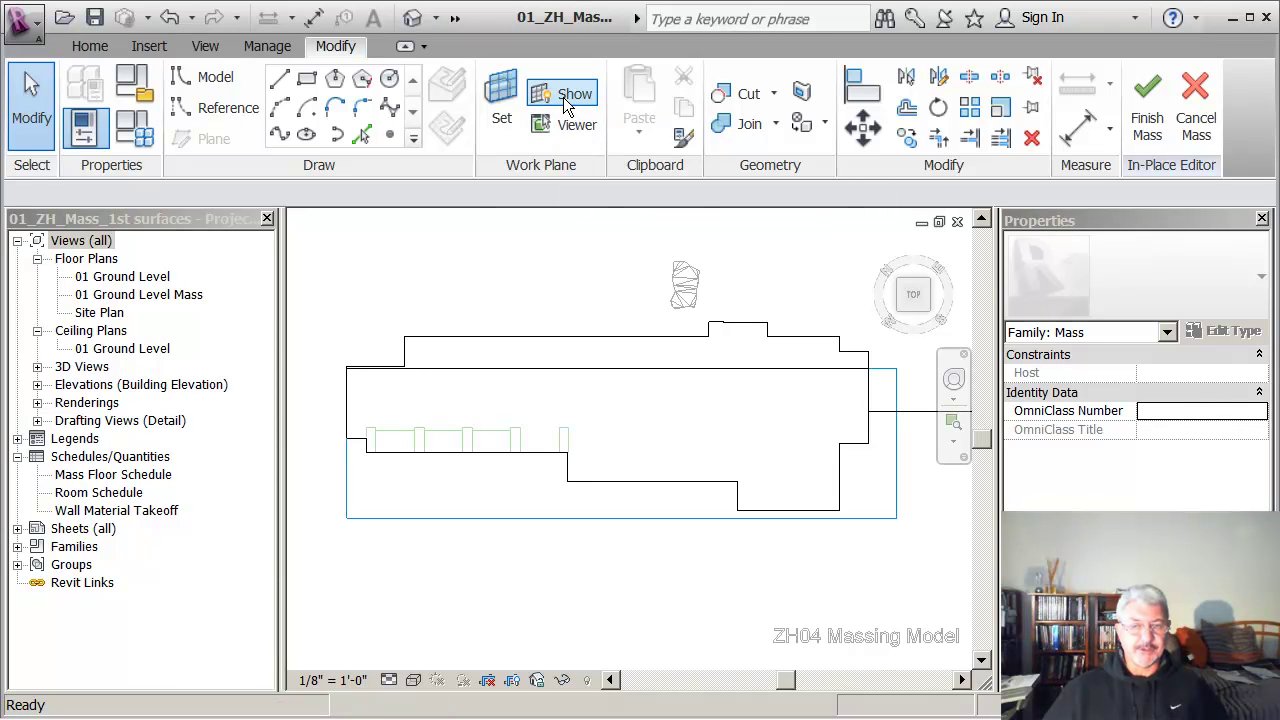
pyautogui.click(566, 100)
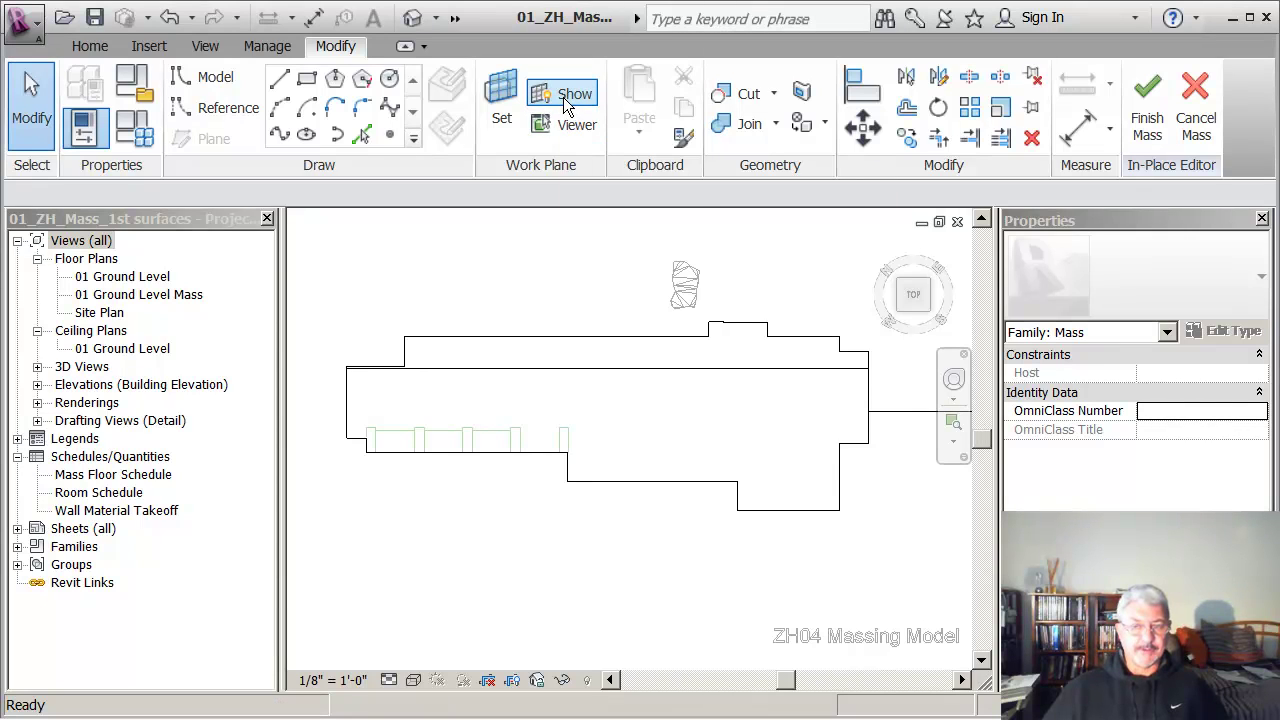
pyautogui.click(566, 100)
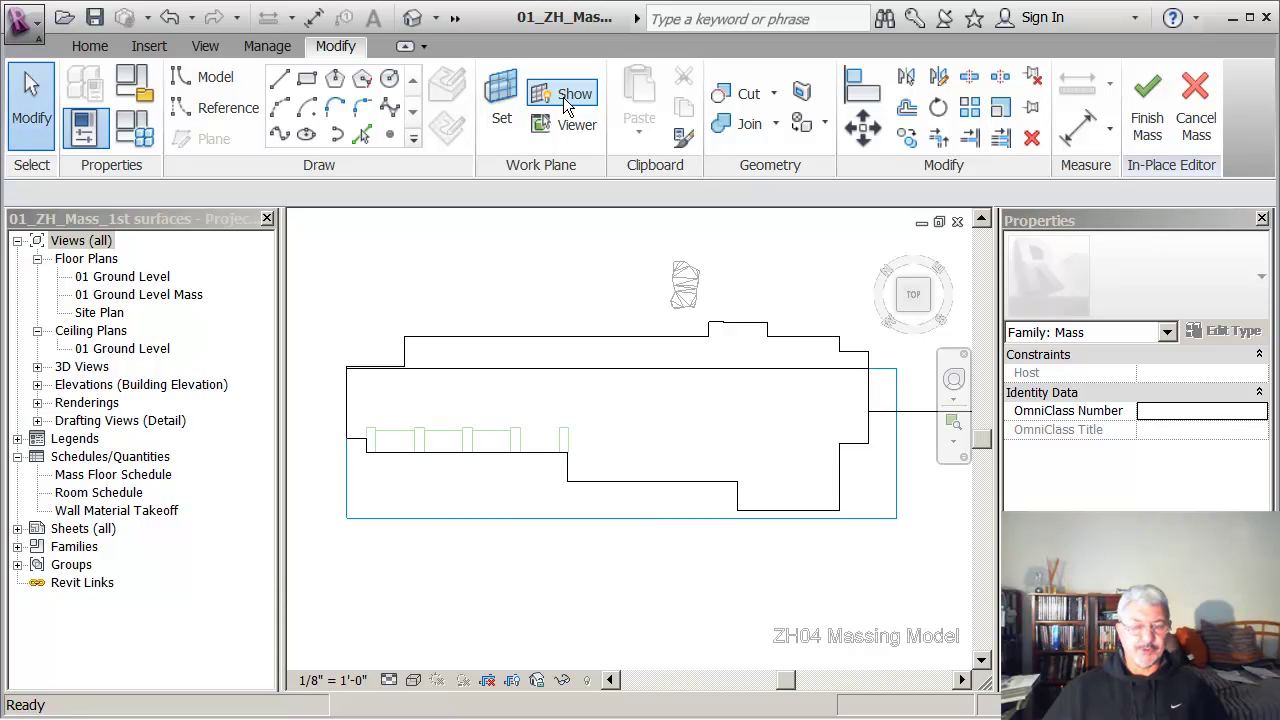
pyautogui.click(566, 100)
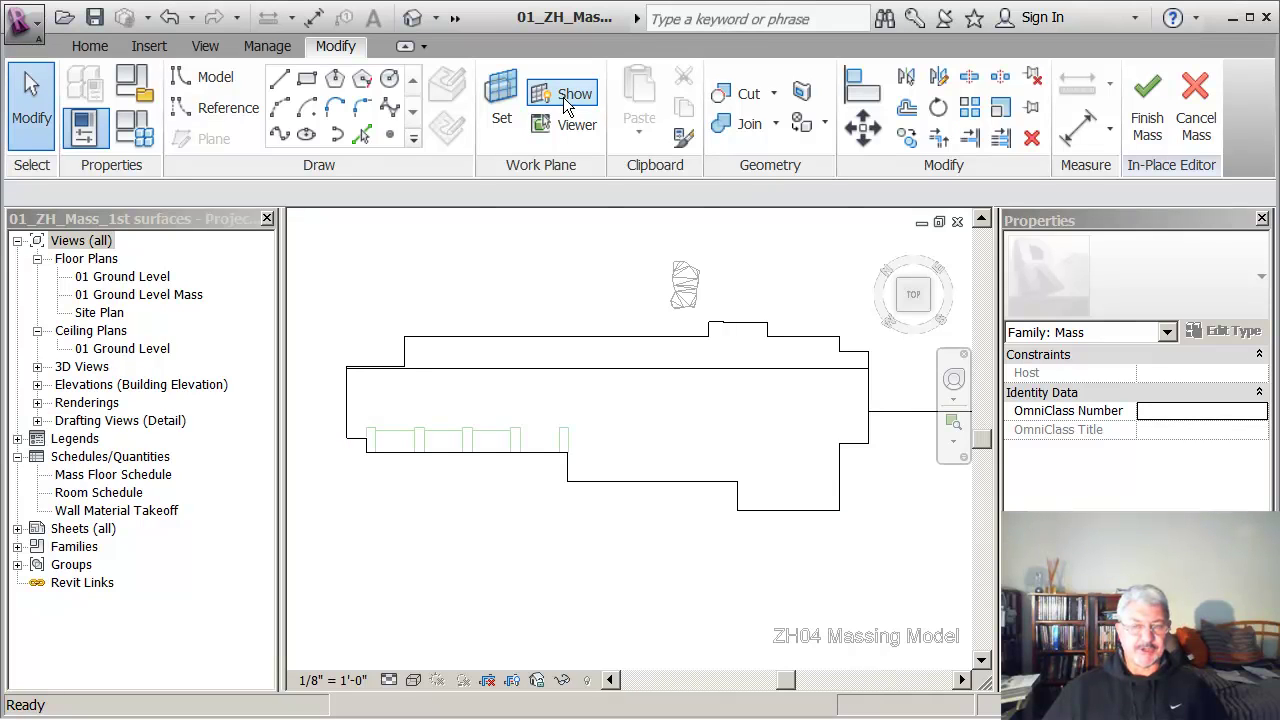
pyautogui.click(566, 100)
pyautogui.click(566, 103)
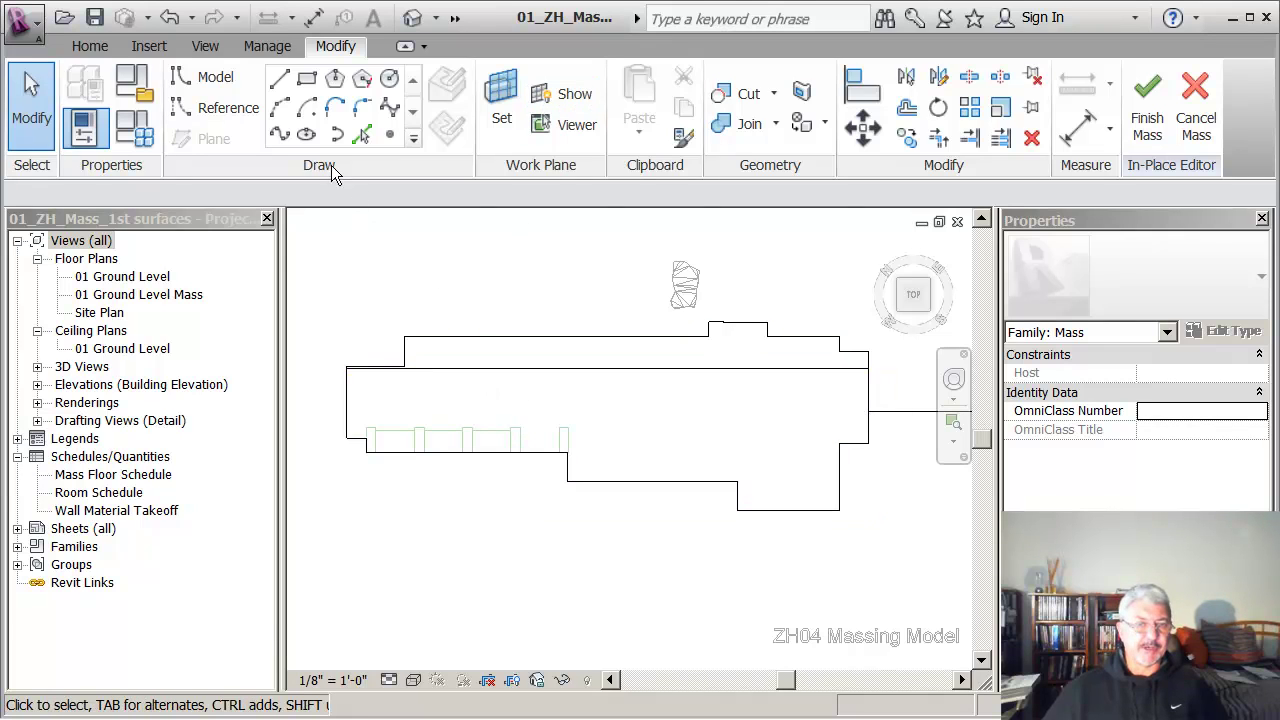
# - Start a chained model-line outline that makes a surface from closed loops: from the dividing line's west end, 6' west, then about 14' south
pyautogui.click(280, 84)
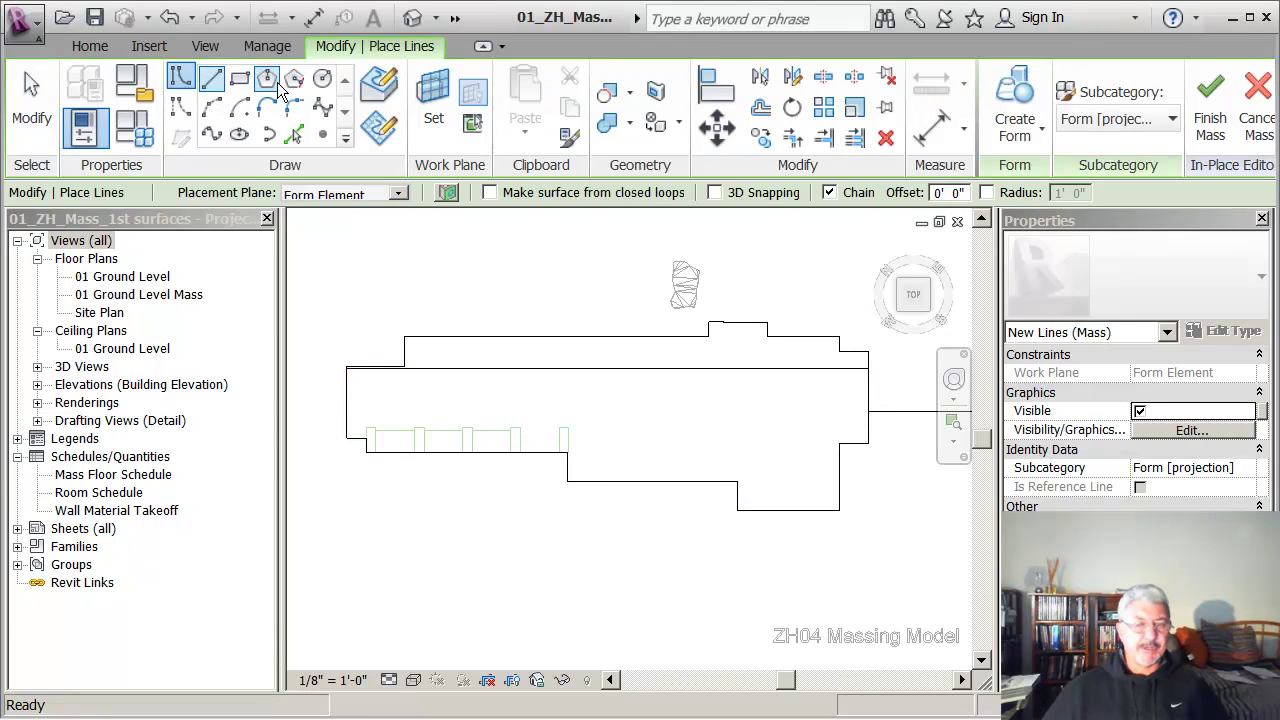
pyautogui.click(491, 193)
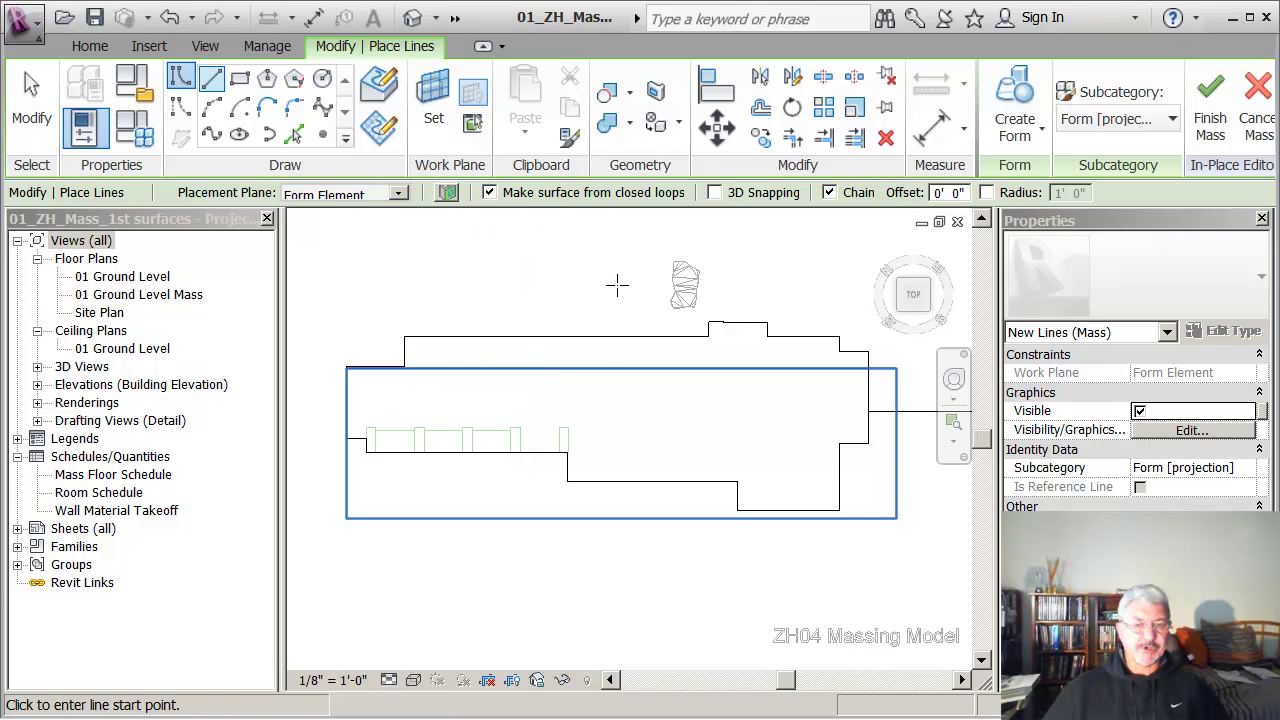
pyautogui.click(346, 368)
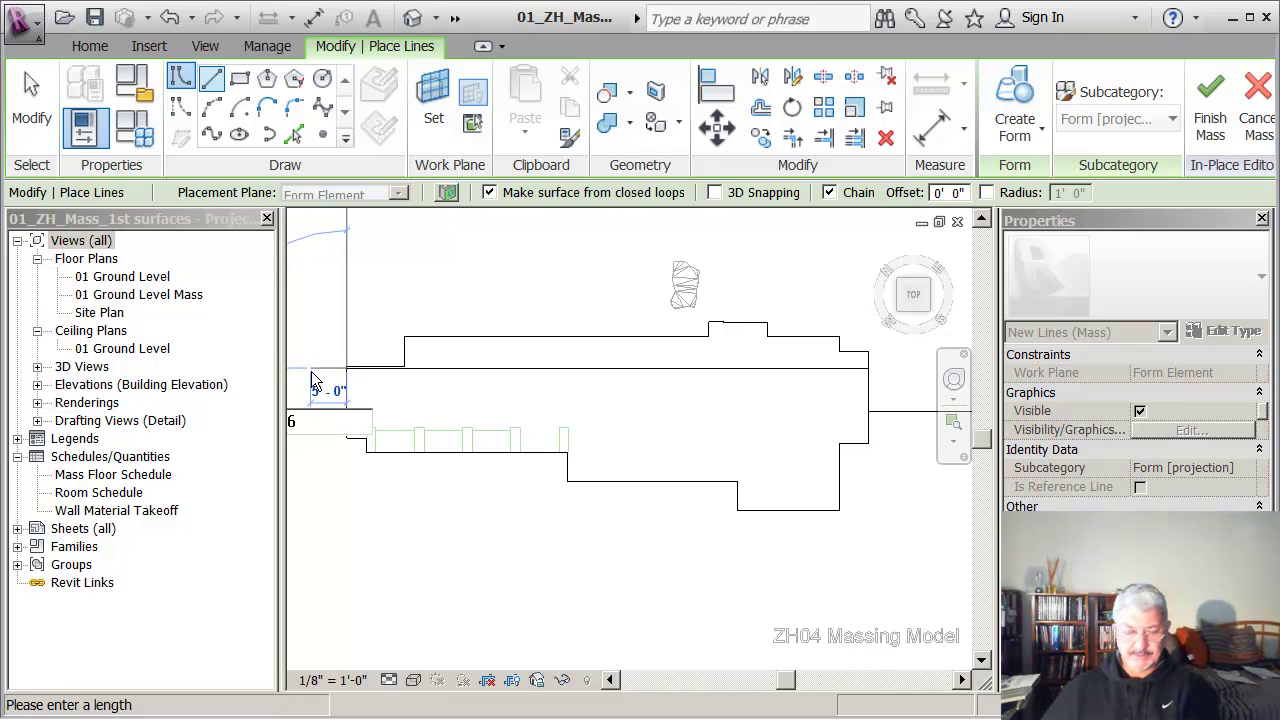
pyautogui.click(311, 371)
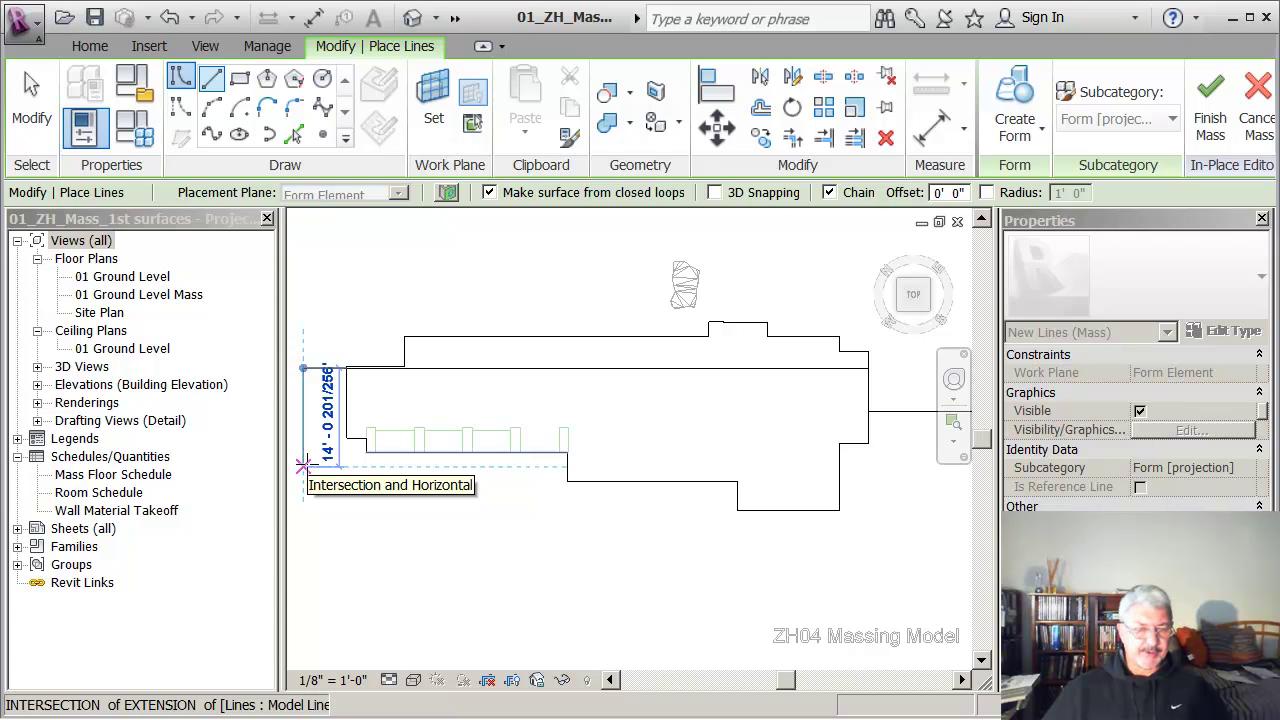
pyautogui.click(303, 466)
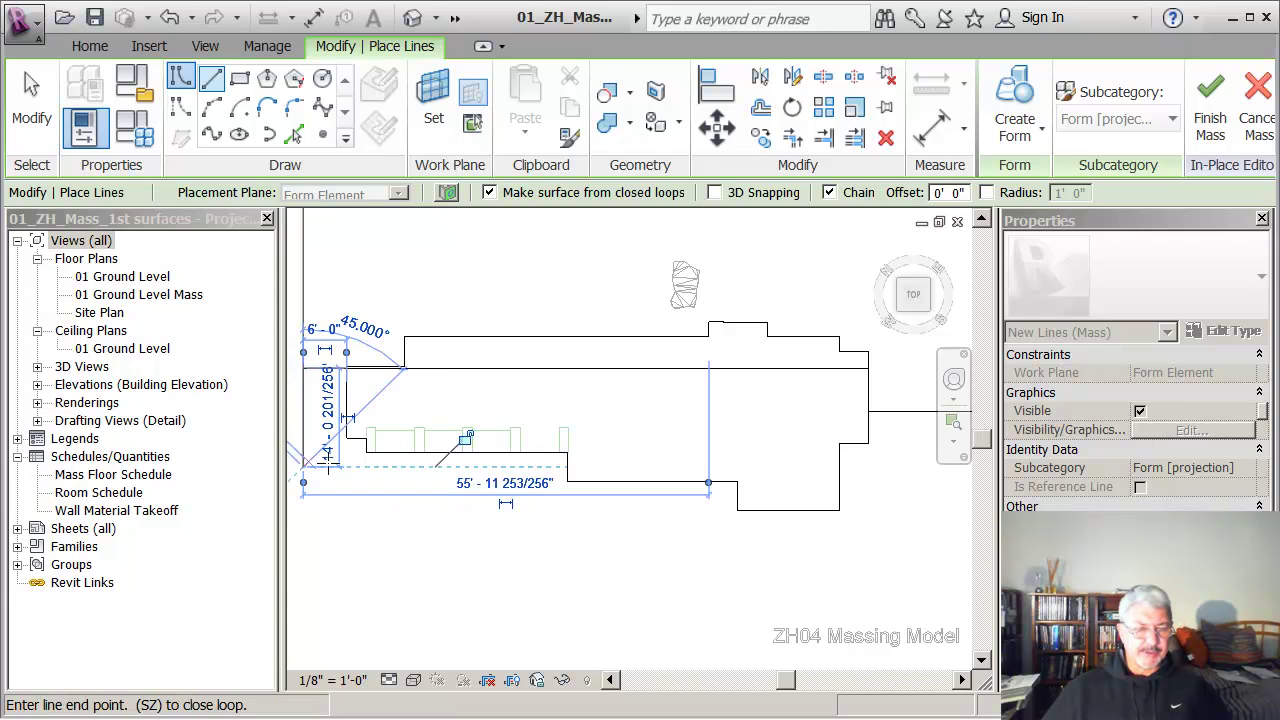
# - Continue the outline outside the stepped south edge: 30' east, about 8' diagonally, east, about 5' diagonally, 16' east, then north beside the southeast wall
pyautogui.click(519, 466)
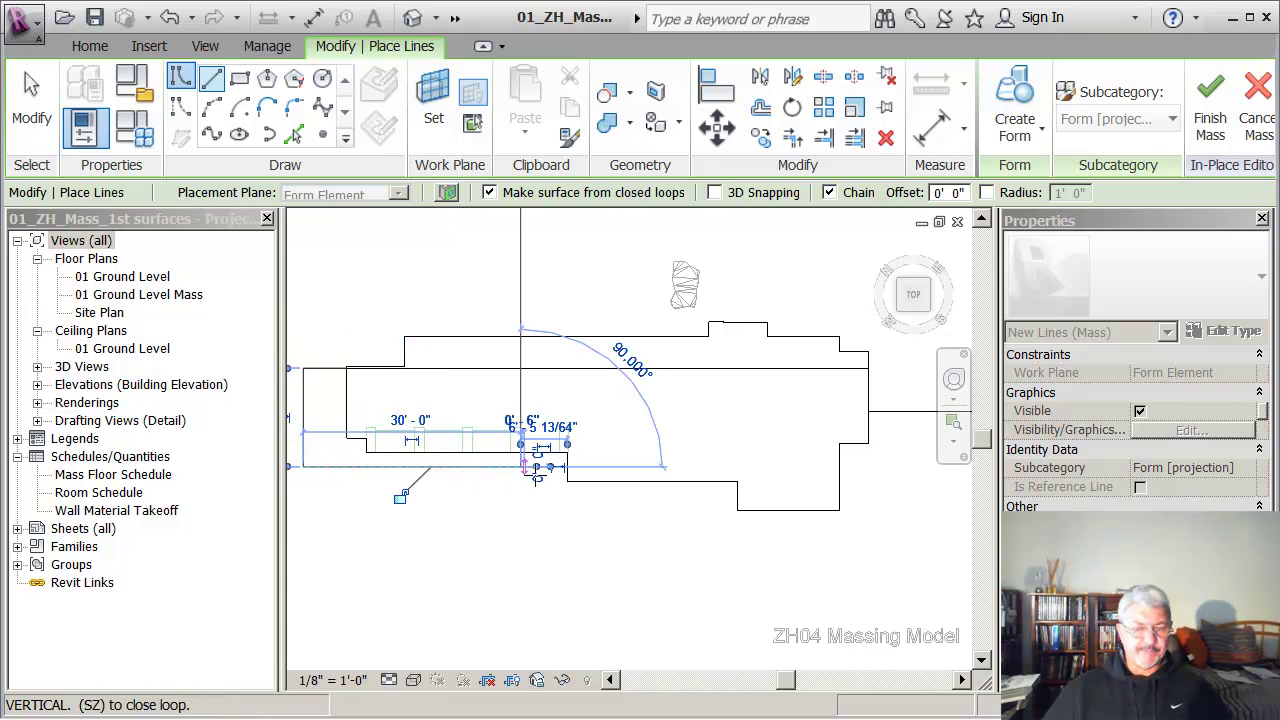
pyautogui.click(569, 498)
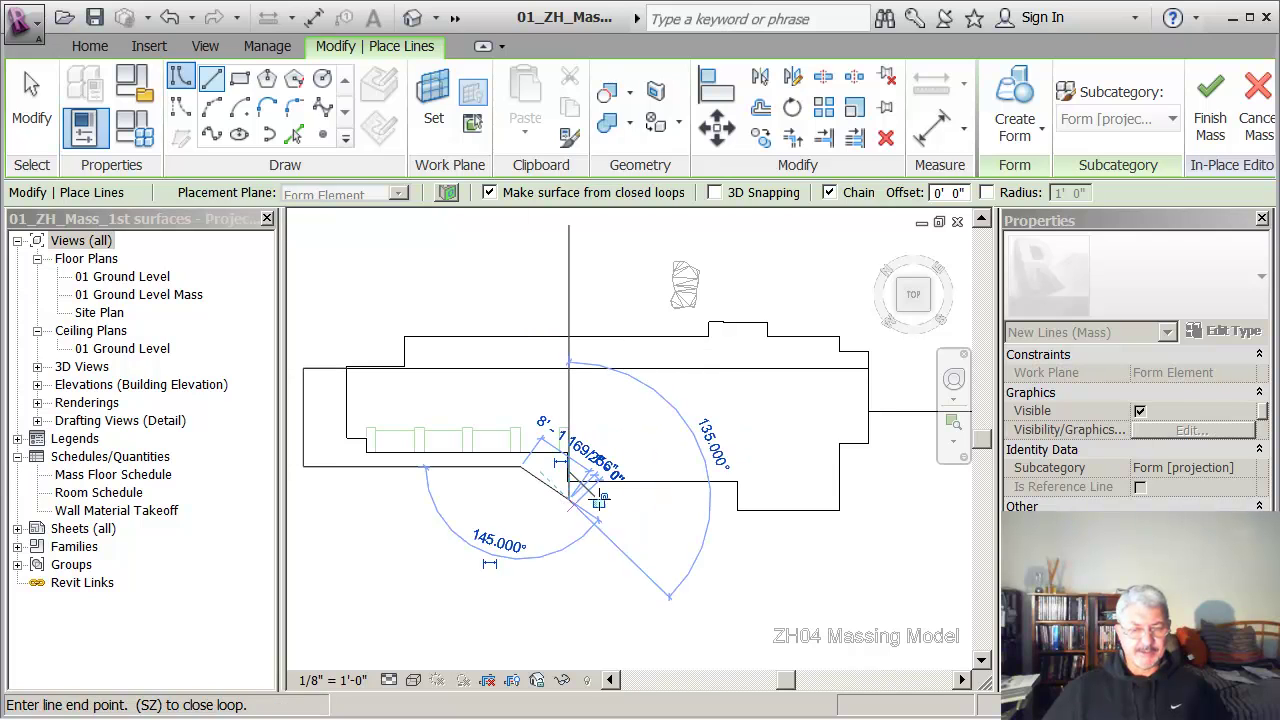
pyautogui.click(709, 499)
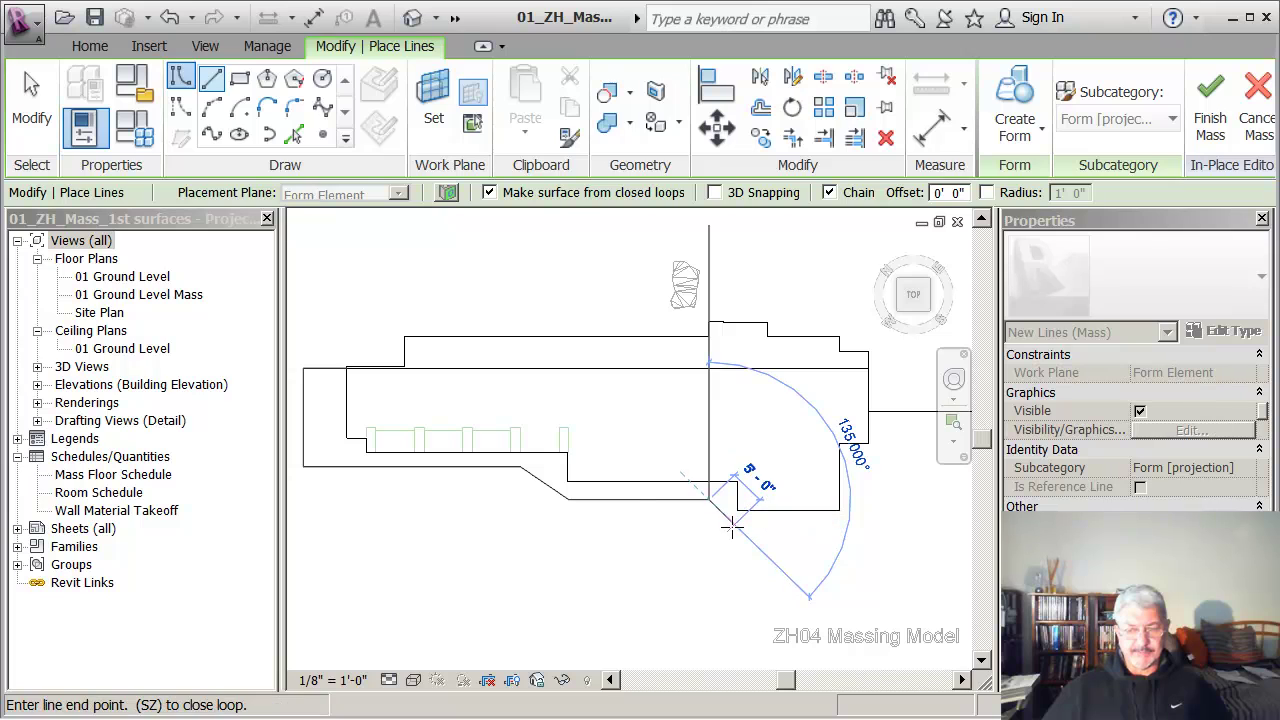
pyautogui.click(734, 525)
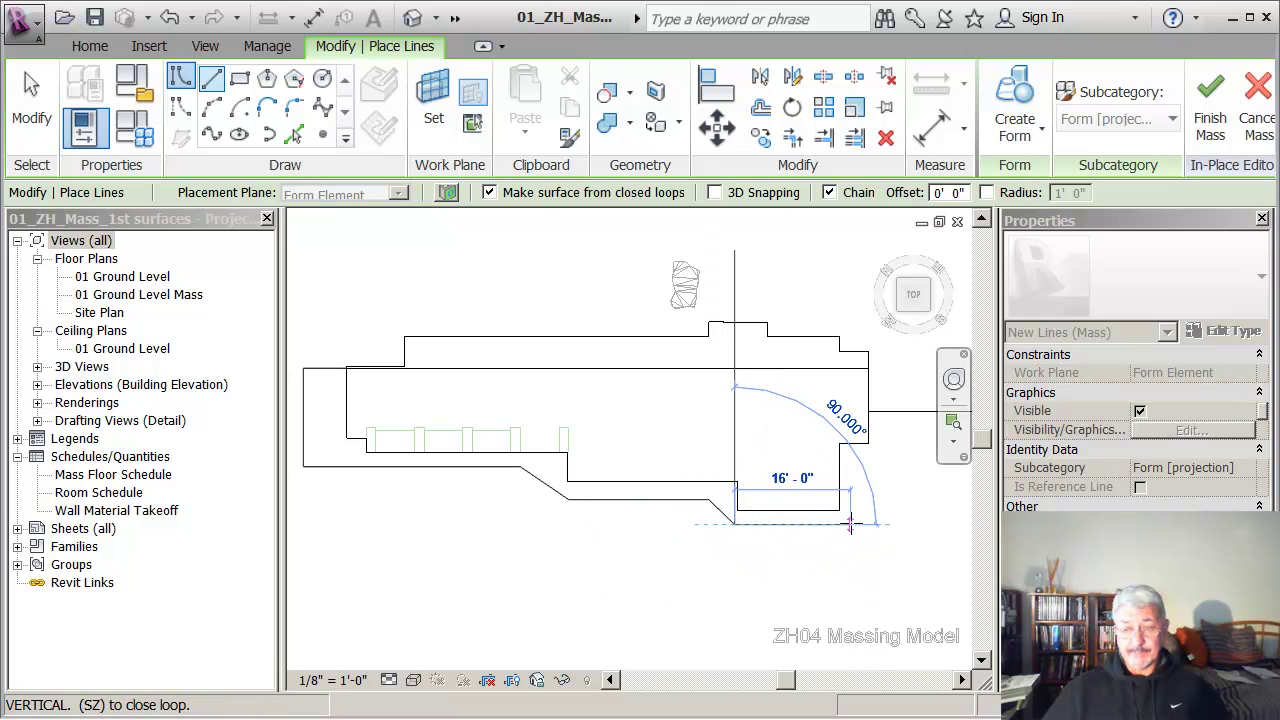
pyautogui.click(850, 523)
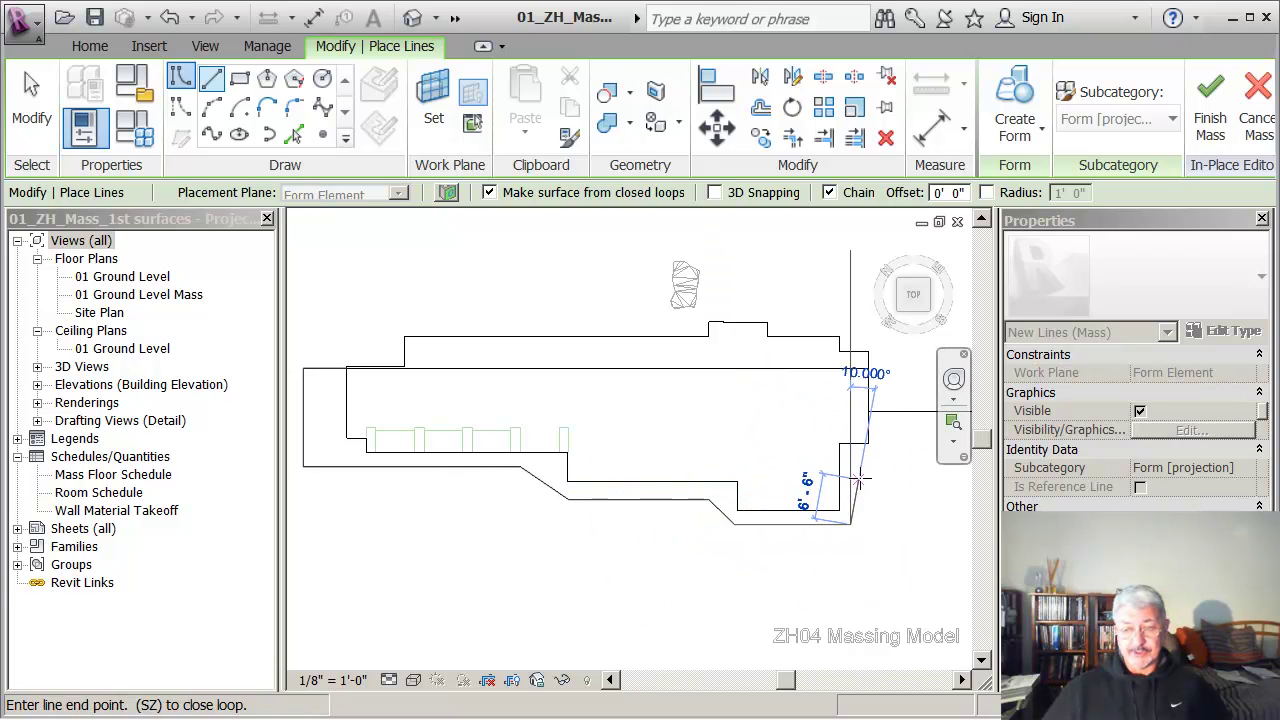
pyautogui.click(850, 458)
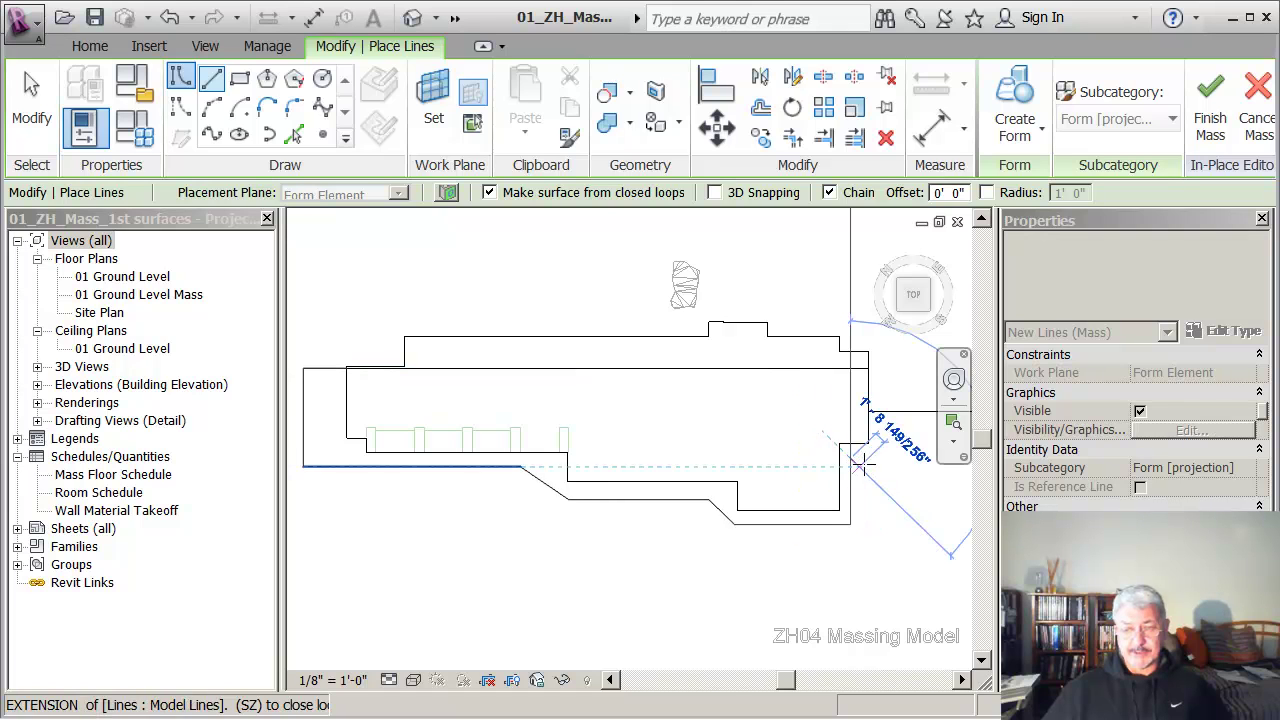
# - Outline an eastern wing past the short return panel, about 12' deep, bringing its north side about 23'-6" back to the building's east wall
pyautogui.moveTo(882, 467); pyautogui.dragTo(594, 409, button='middle')
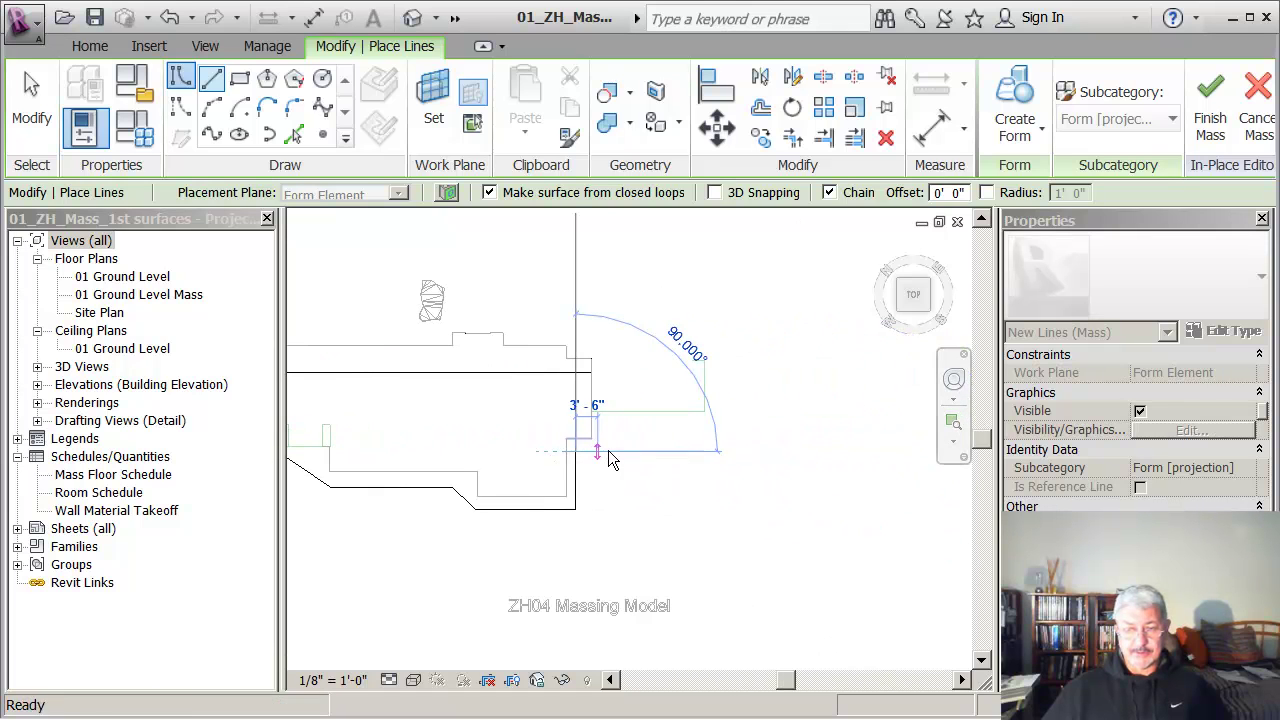
pyautogui.click(744, 451)
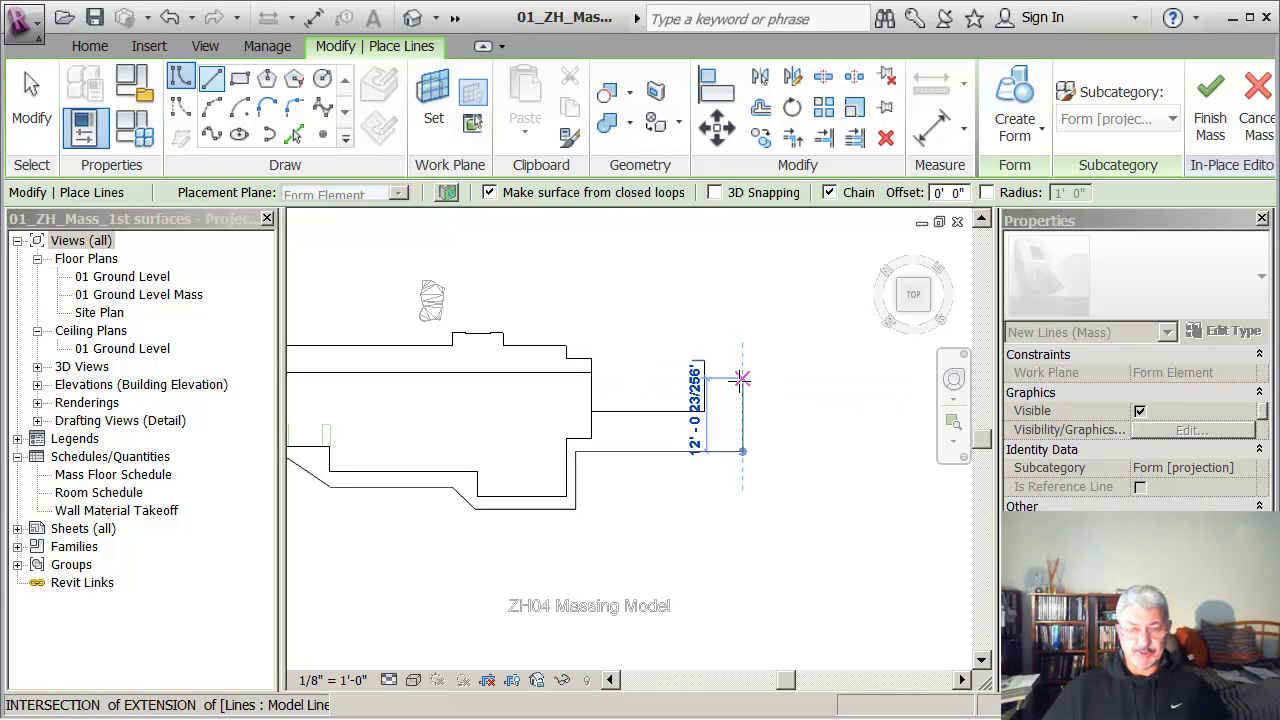
pyautogui.click(743, 410)
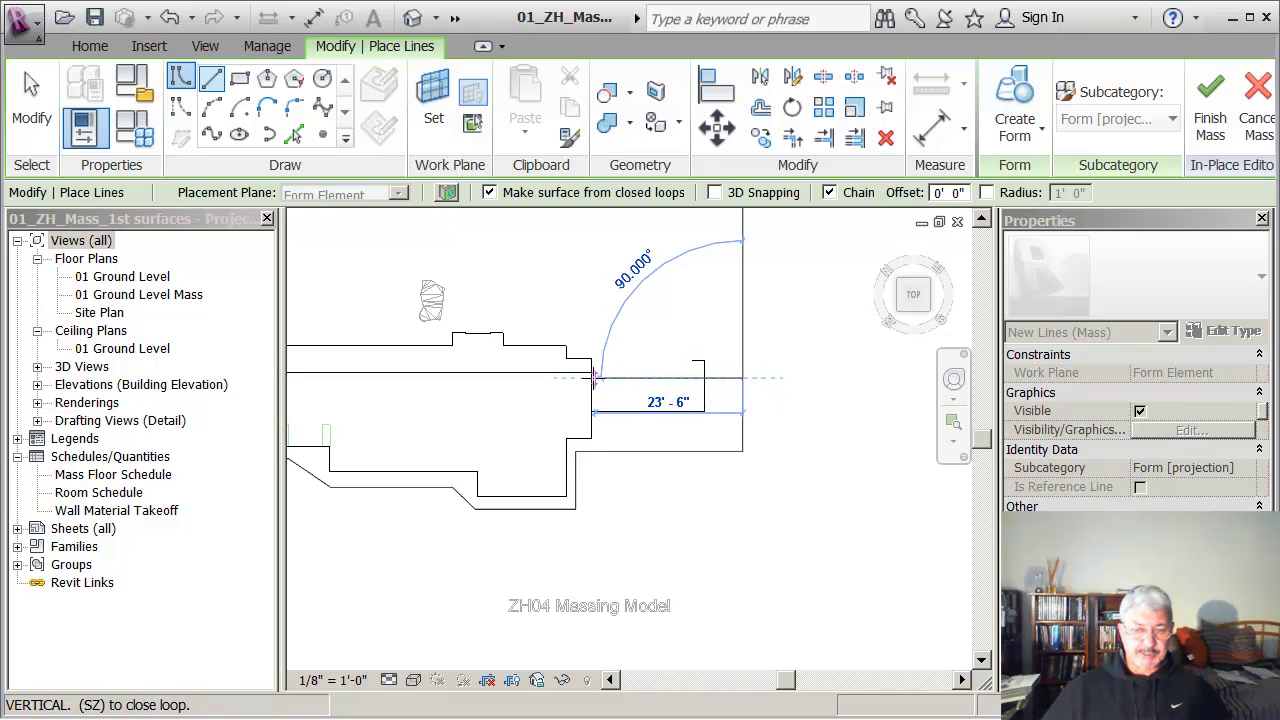
pyautogui.click(592, 378)
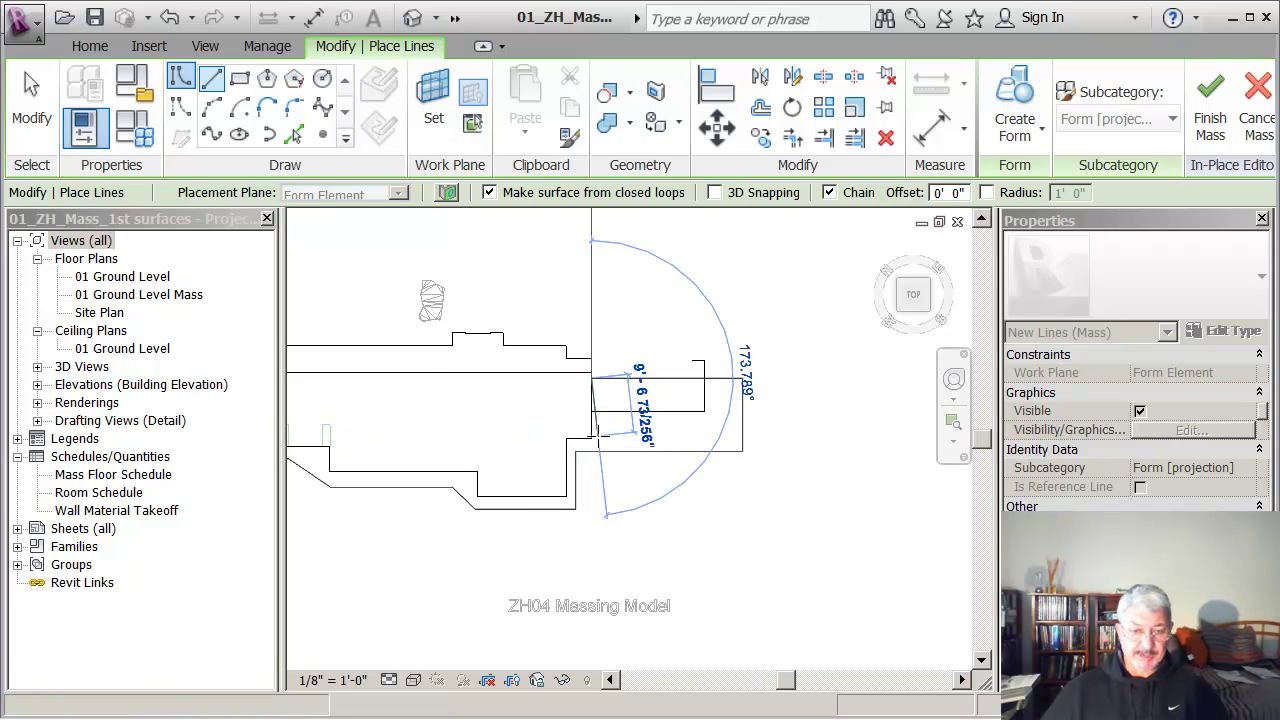
# - Trace the outline back along the building form's east wall and stepped southeast edges to the next inner corner
pyautogui.click(591, 439)
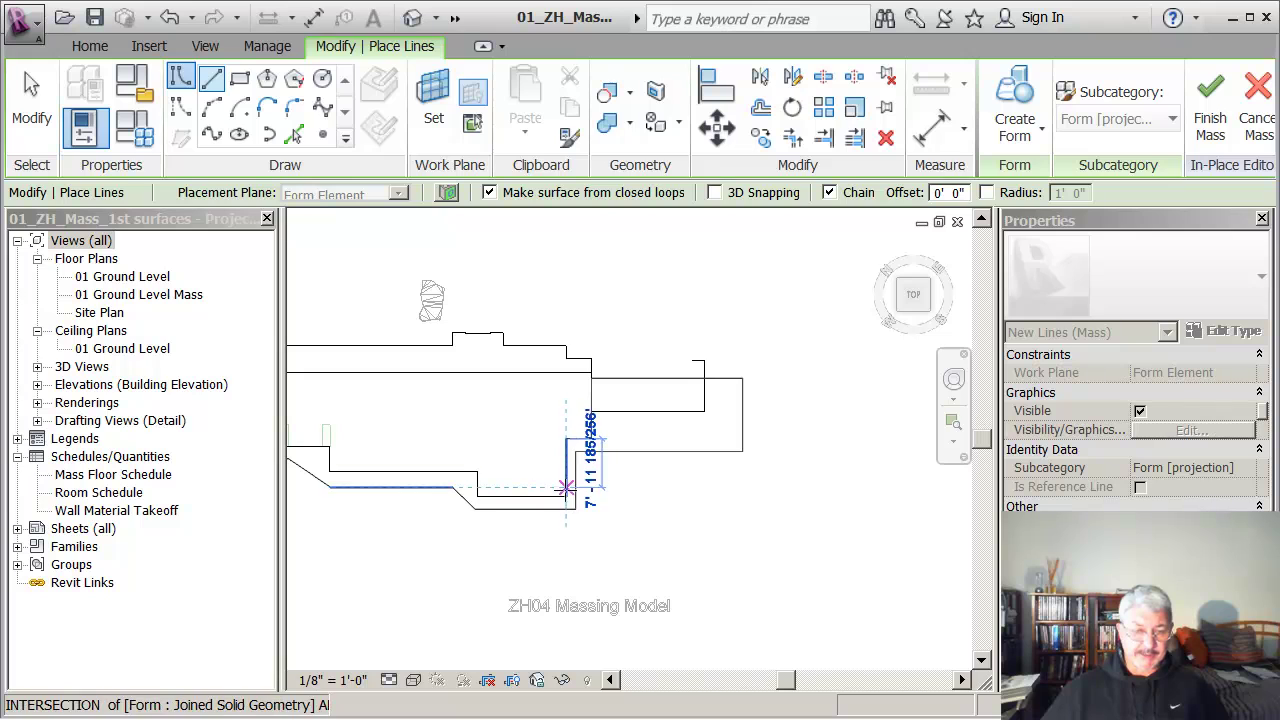
pyautogui.click(566, 497)
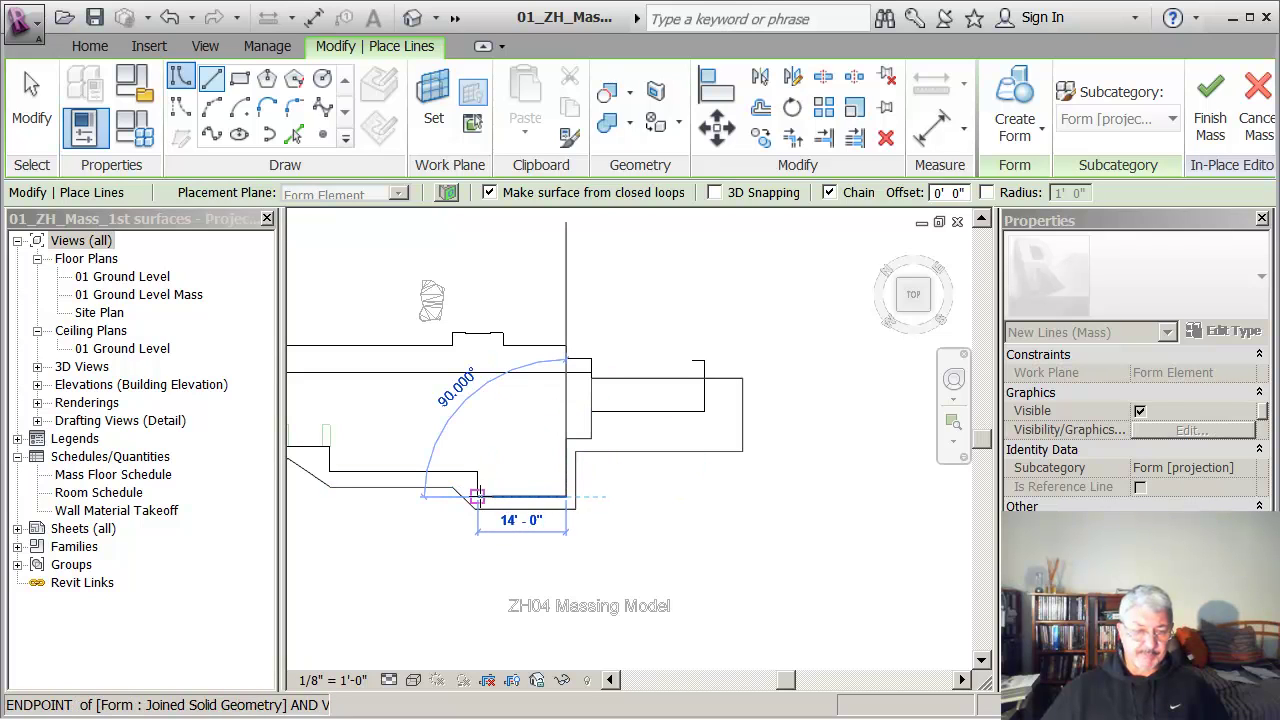
pyautogui.click(477, 497)
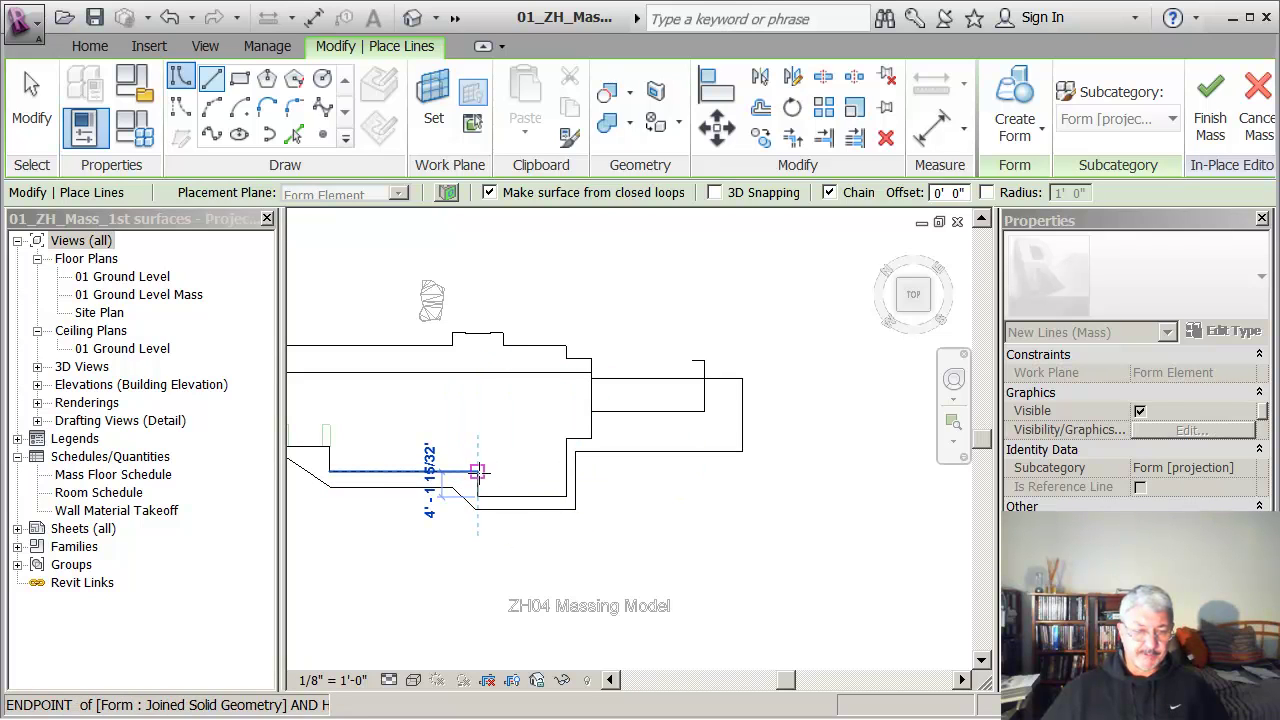
pyautogui.click(477, 471)
pyautogui.click(329, 471)
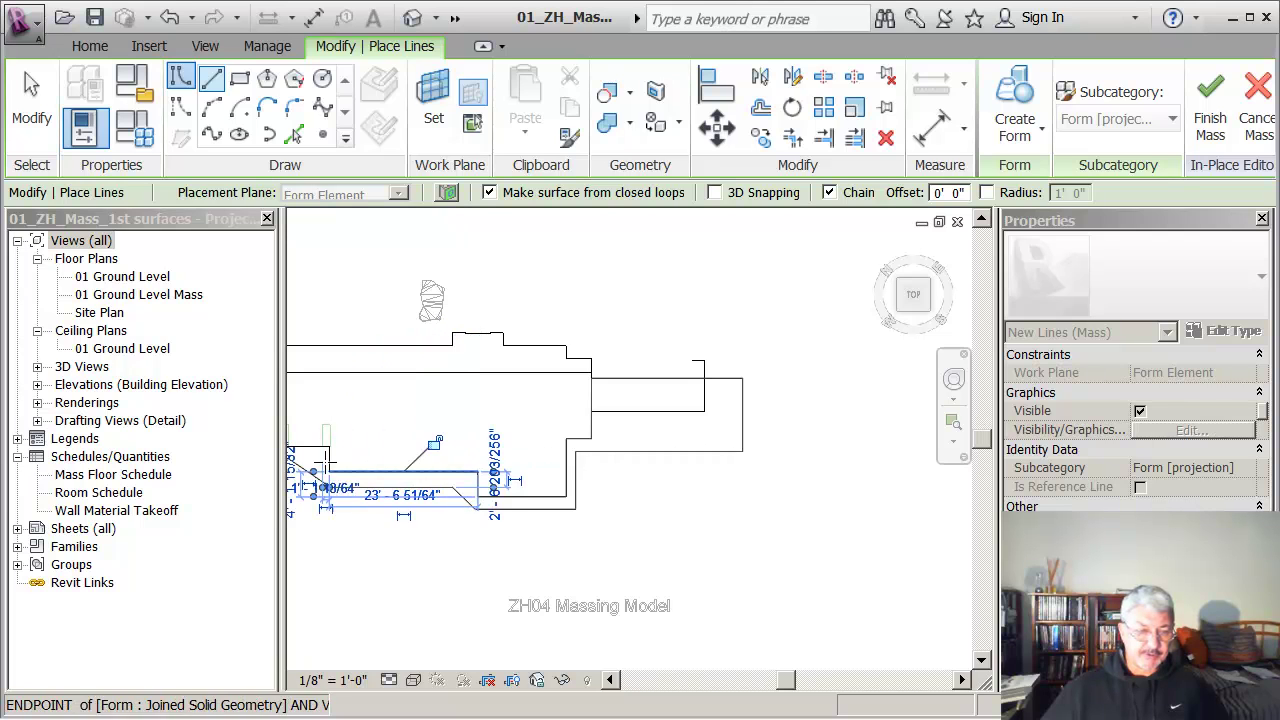
# - Close the outline into a surface by tracing the building's southwest edges and west wall up to the dividing line
pyautogui.moveTo(437, 446); pyautogui.dragTo(733, 382, button='middle')
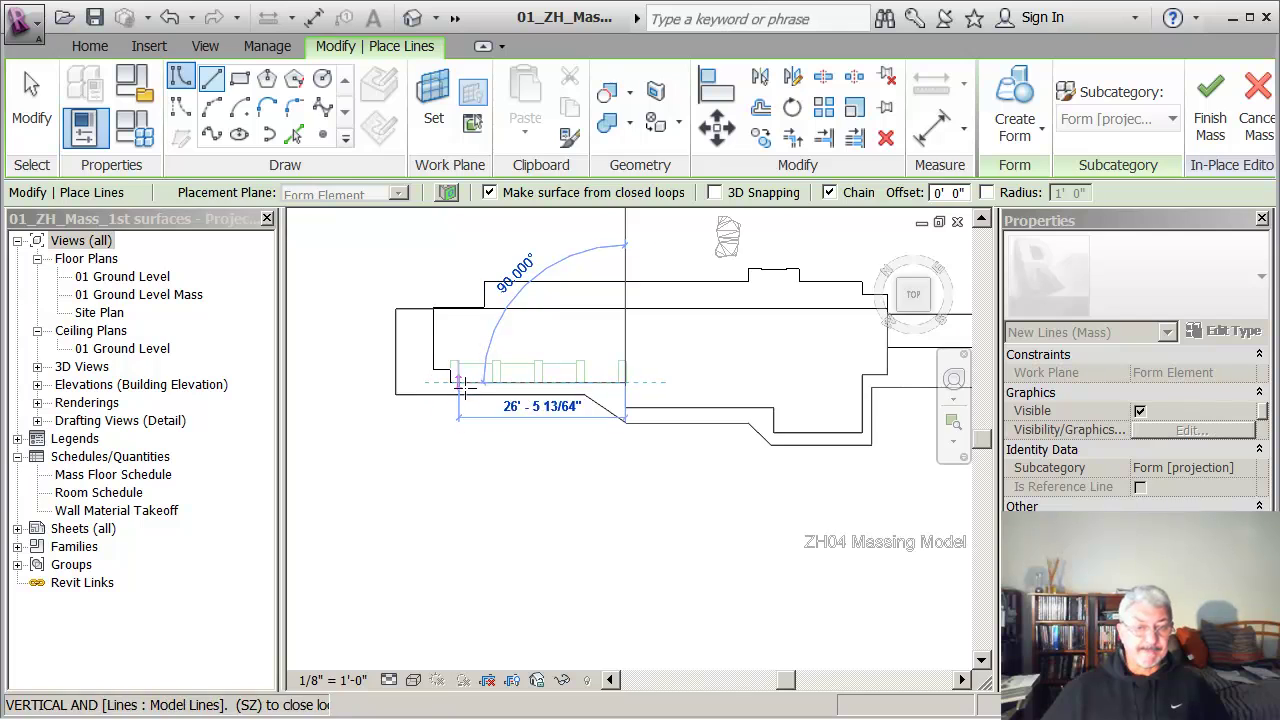
pyautogui.scroll(5, 449, 371)
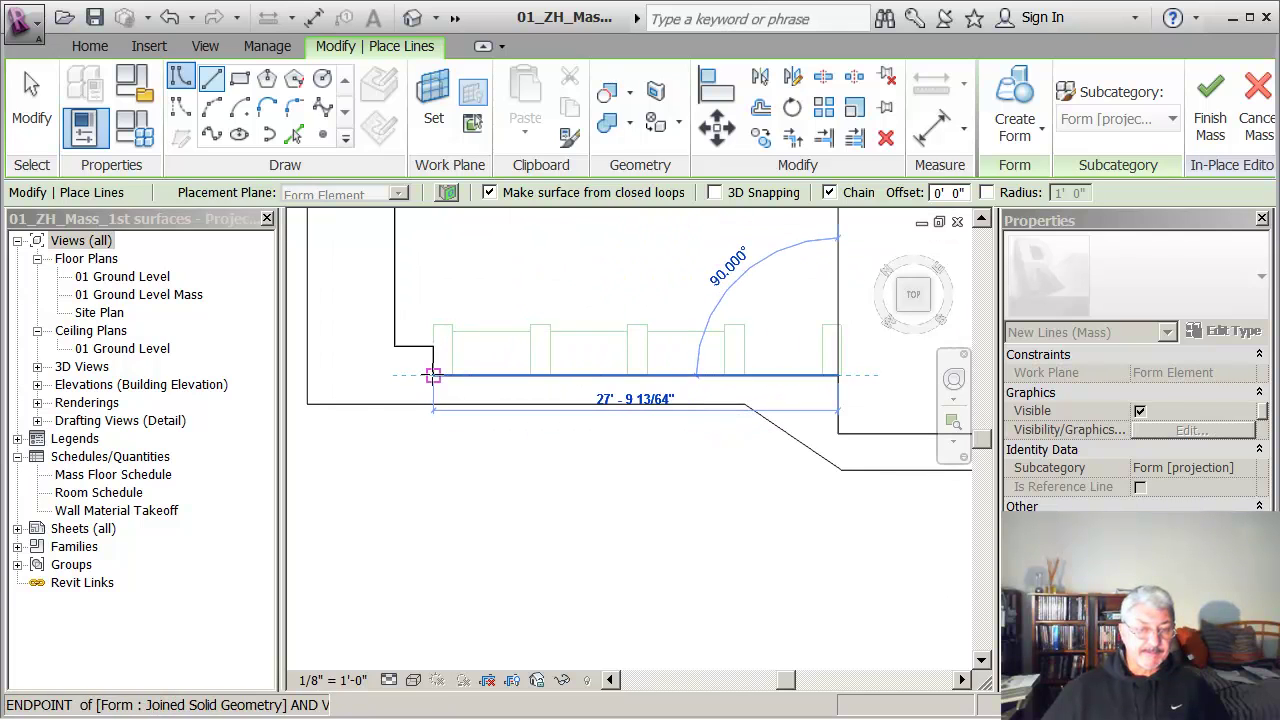
pyautogui.click(433, 375)
pyautogui.click(433, 346)
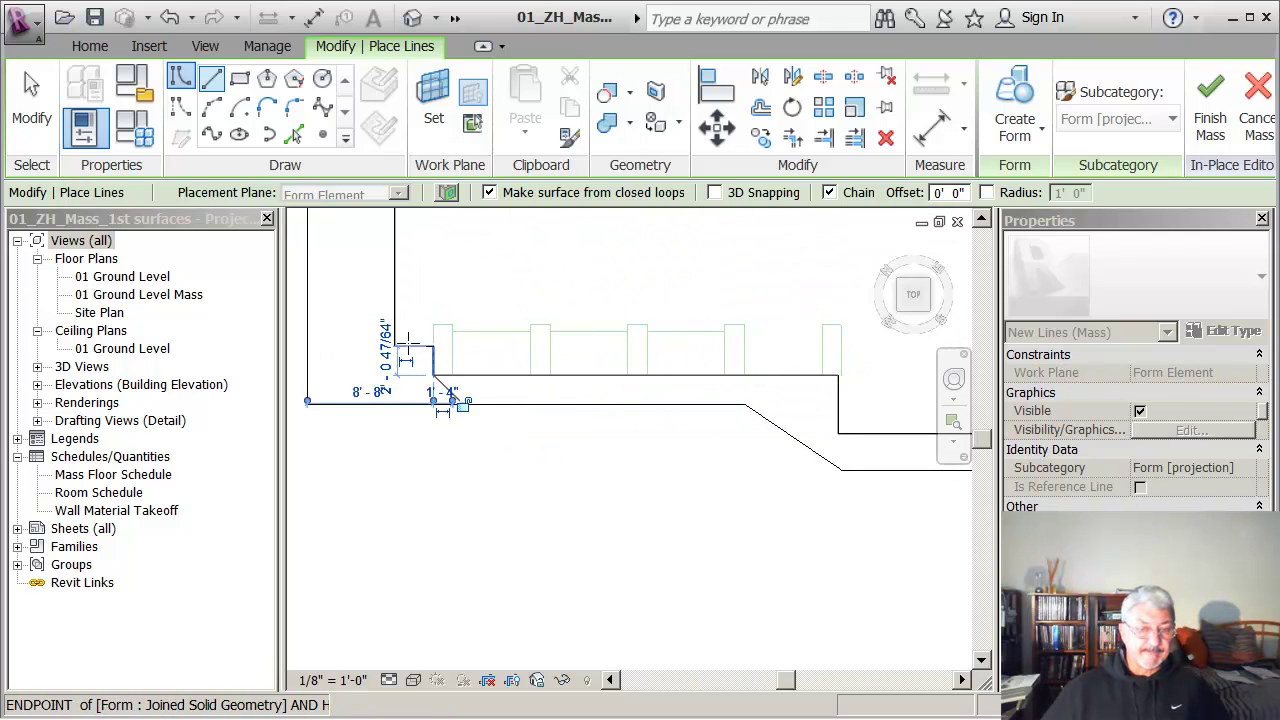
pyautogui.click(395, 346)
pyautogui.moveTo(416, 312); pyautogui.dragTo(448, 411, button='middle')
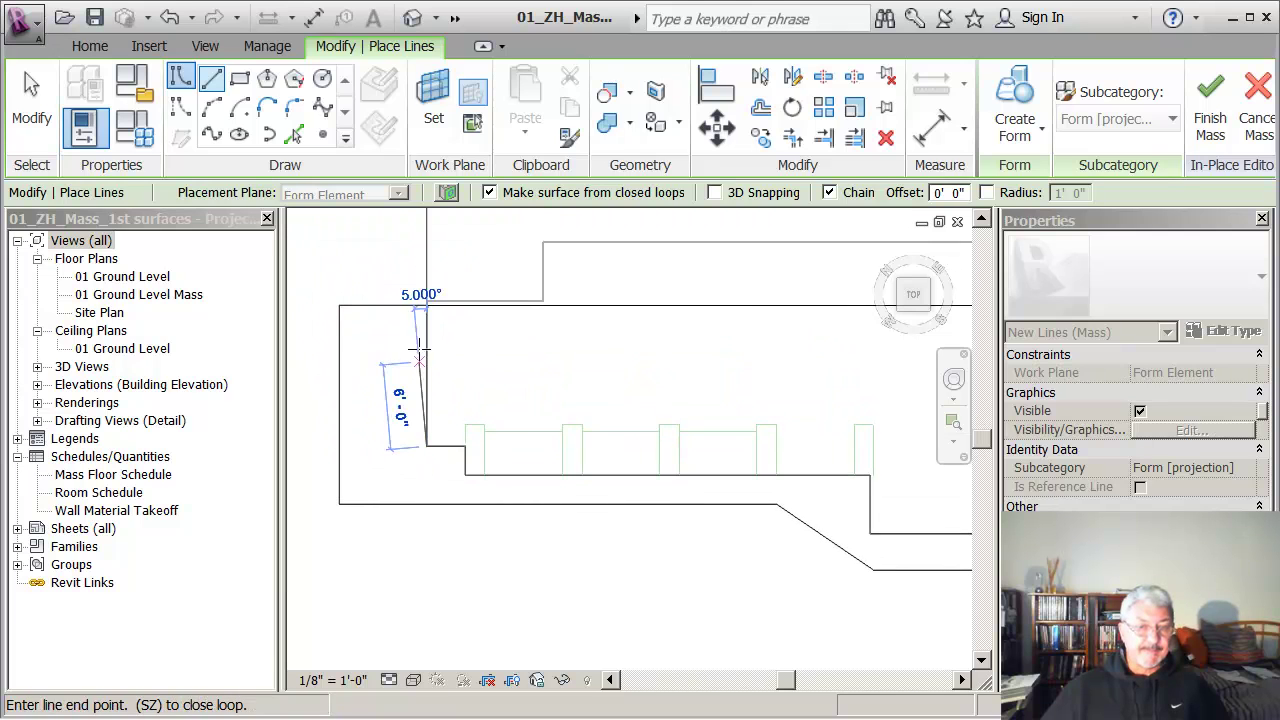
pyautogui.click(426, 305)
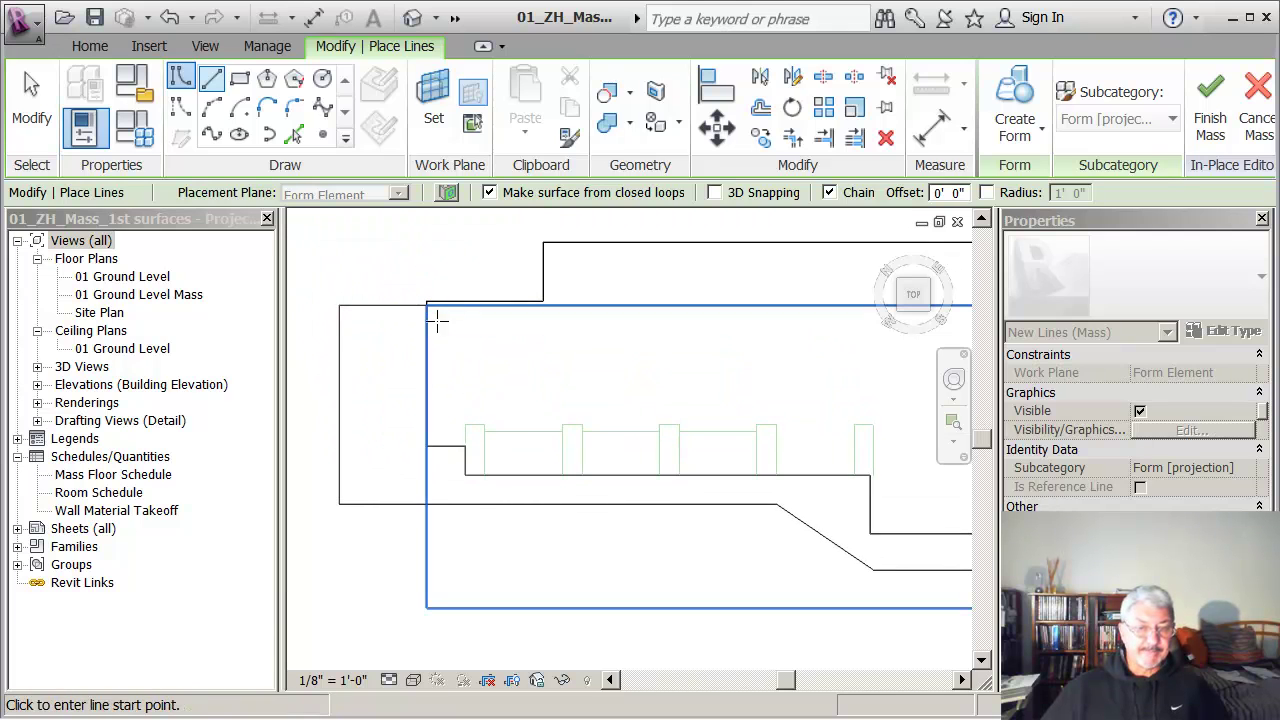
pyautogui.press('Escape')
# - Try to move the eastern wing surface's north edge onto the extension of the long dividing line
pyautogui.scroll(-2, 660, 378)
pyautogui.scroll(-1, 661, 371)
pyautogui.moveTo(672, 379); pyautogui.dragTo(428, 390, button='middle')
pyautogui.moveTo(784, 376); pyautogui.dragTo(657, 422, button='middle')
pyautogui.scroll(2, 677, 388)
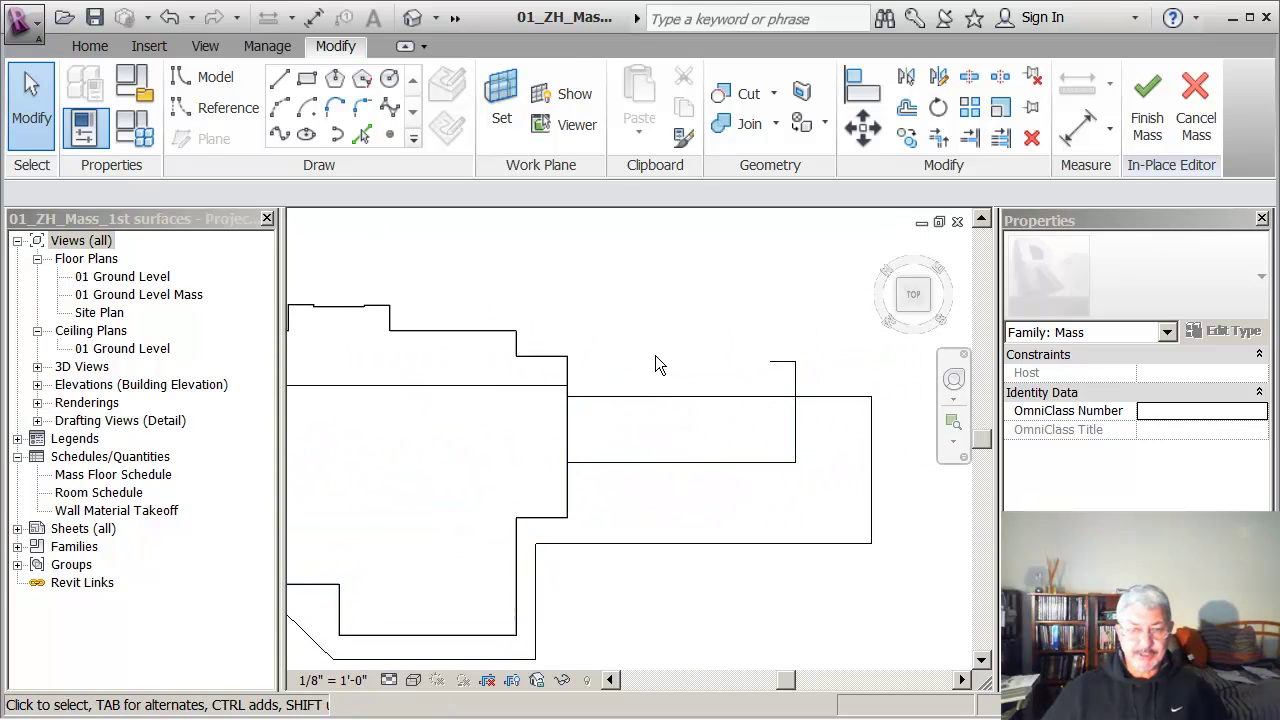
pyautogui.click(664, 396)
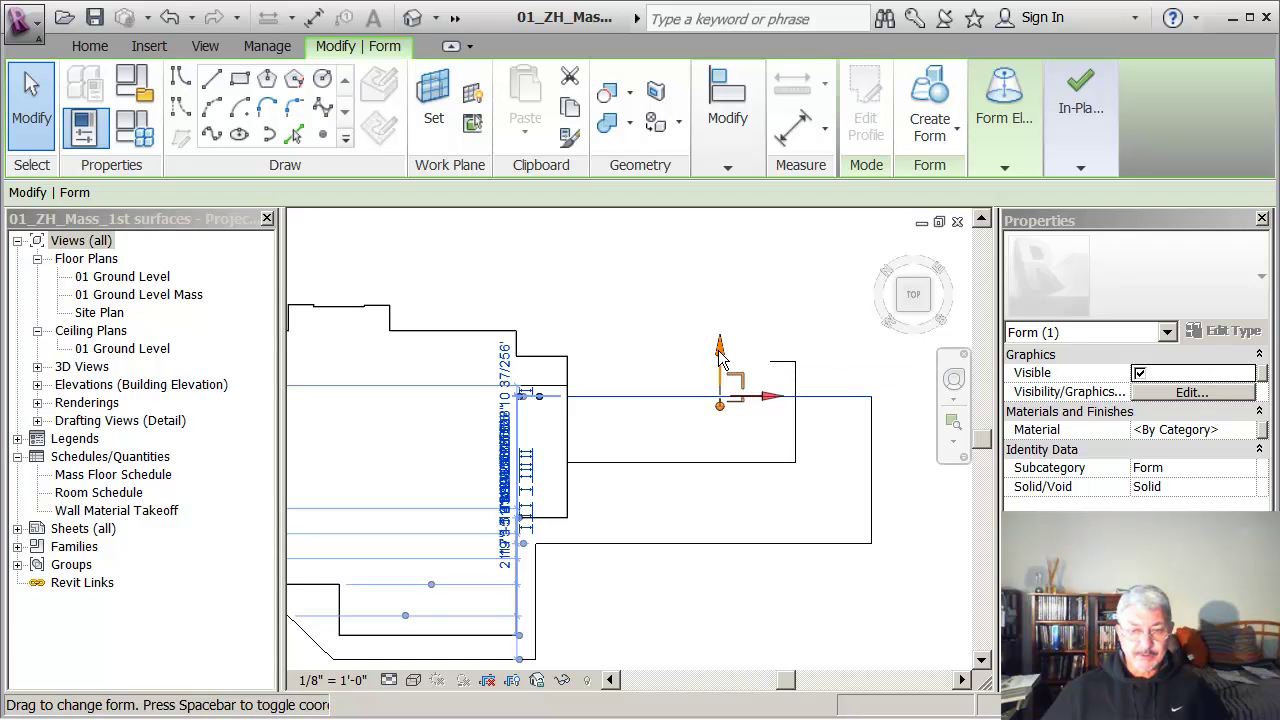
pyautogui.click(672, 397)
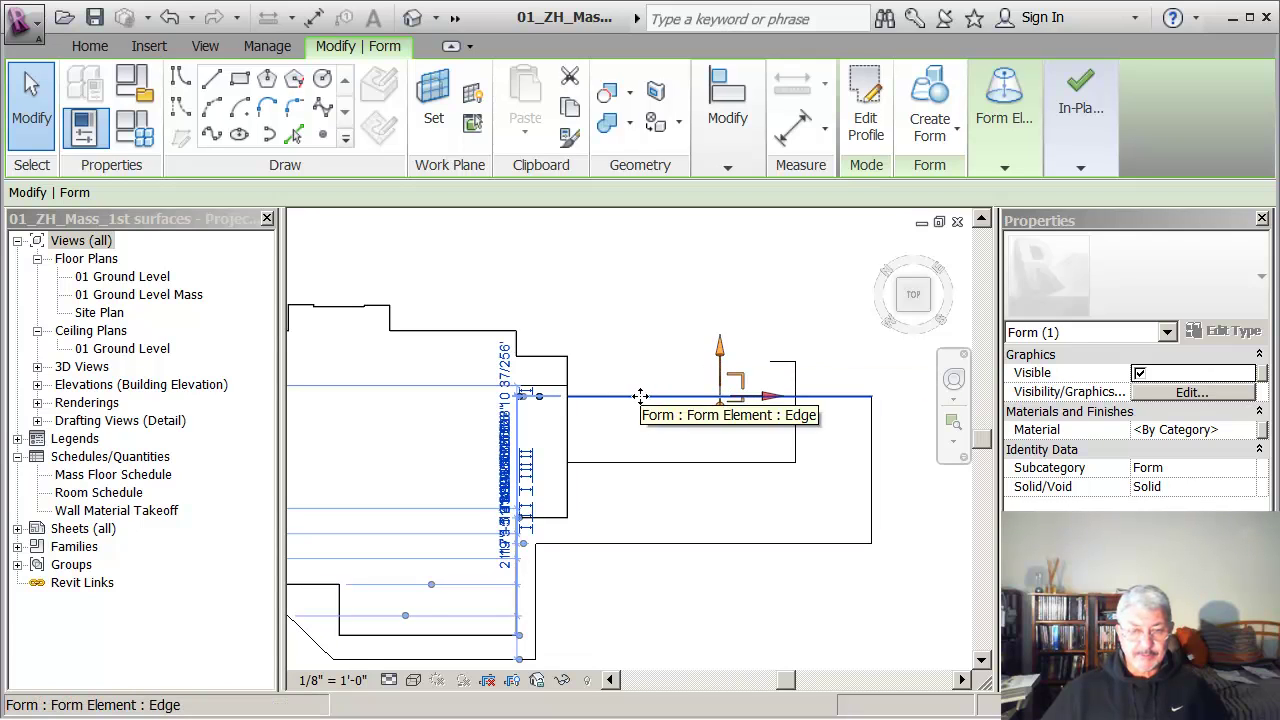
pyautogui.moveTo(643, 383)
pyautogui.mouseDown()
pyautogui.moveTo(648, 371)
pyautogui.moveTo(641, 387)
pyautogui.mouseUp()
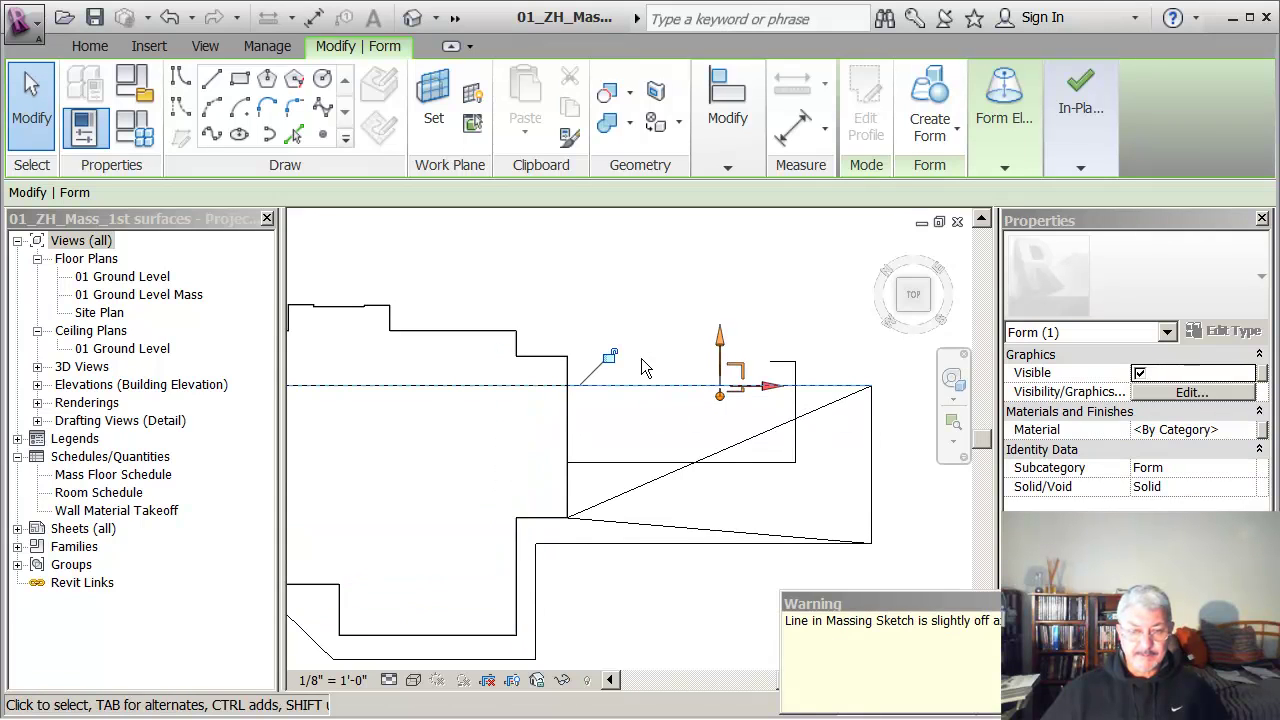
pyautogui.click(641, 341)
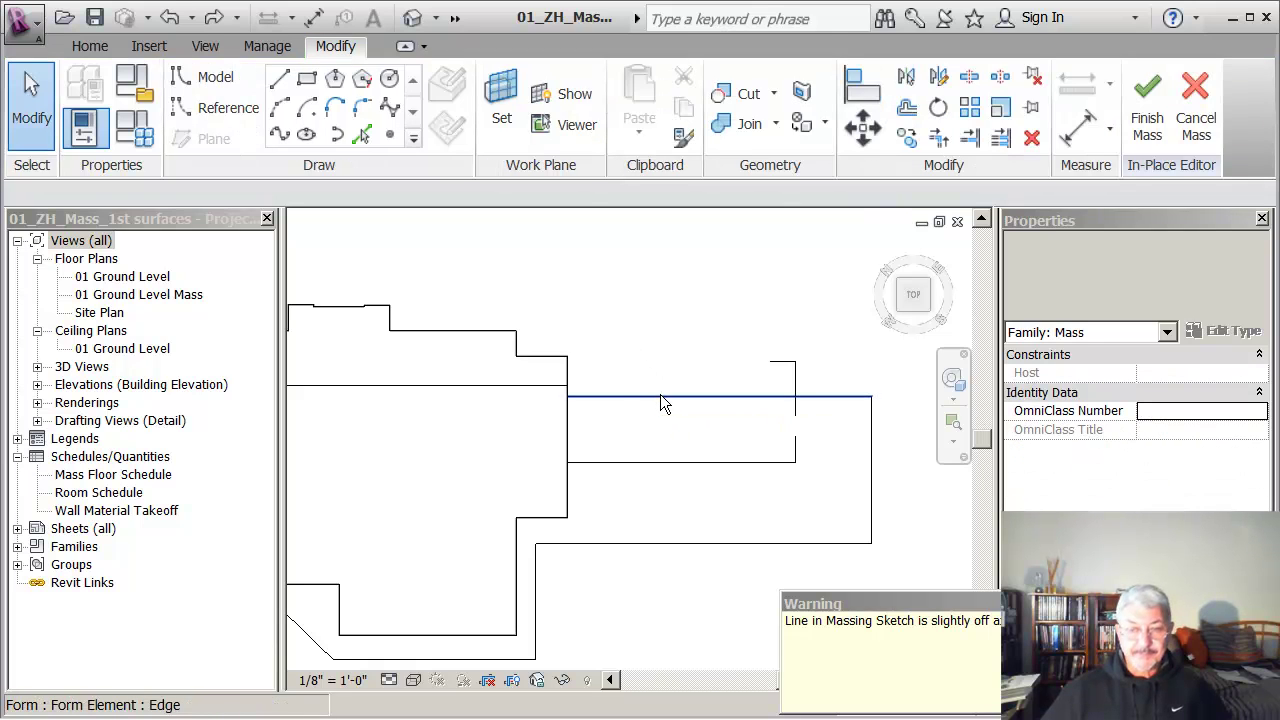
# - Try to align the eastern wing's north edge to the long dividing line with the Align tool
pyautogui.click(864, 90)
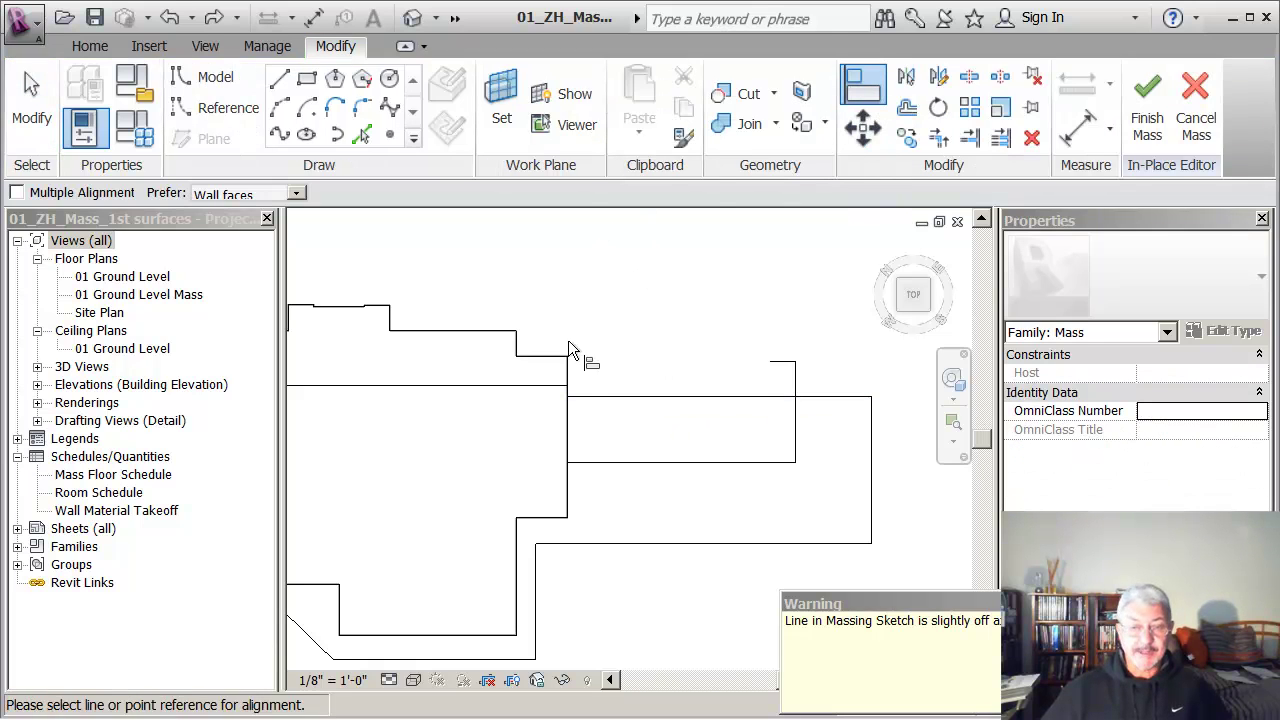
pyautogui.click(541, 385)
pyautogui.click(623, 396)
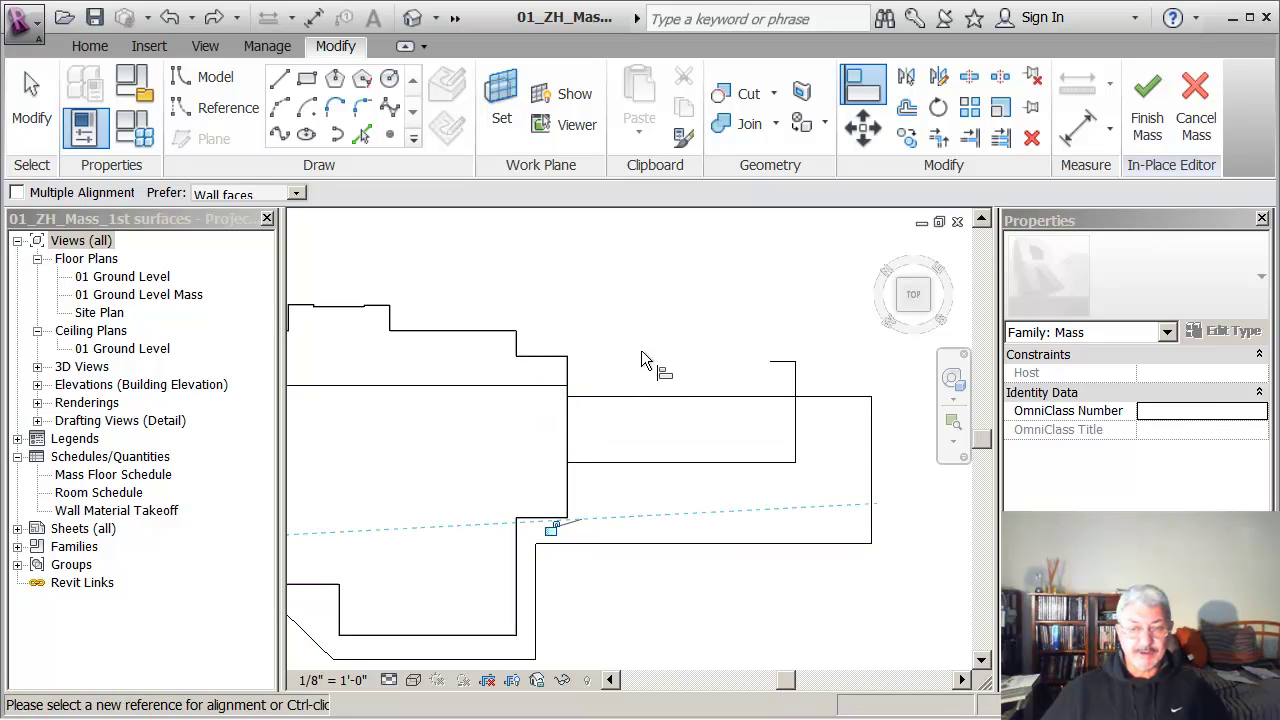
pyautogui.press('Escape')
pyautogui.press('Escape')
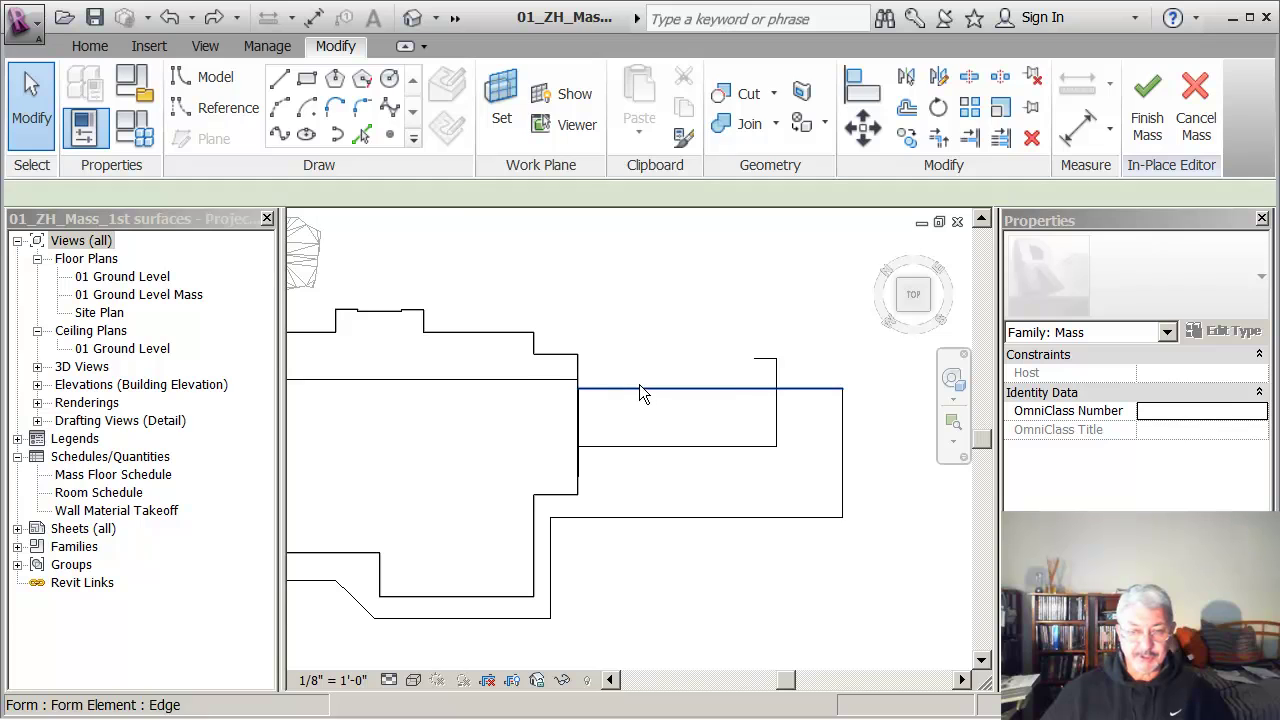
# - Move the north edge of the eastern wing straight north until it is in line with the dividing line
pyautogui.click(639, 391)
pyautogui.click(653, 377)
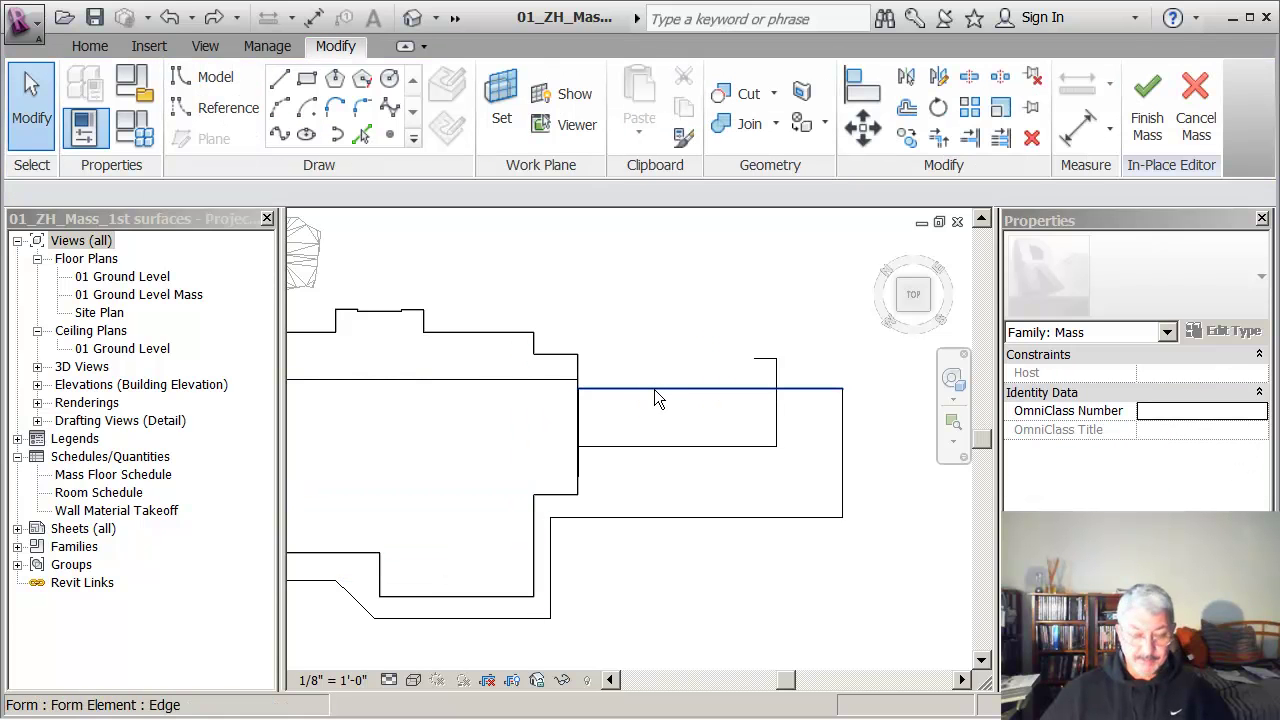
pyautogui.click(655, 394)
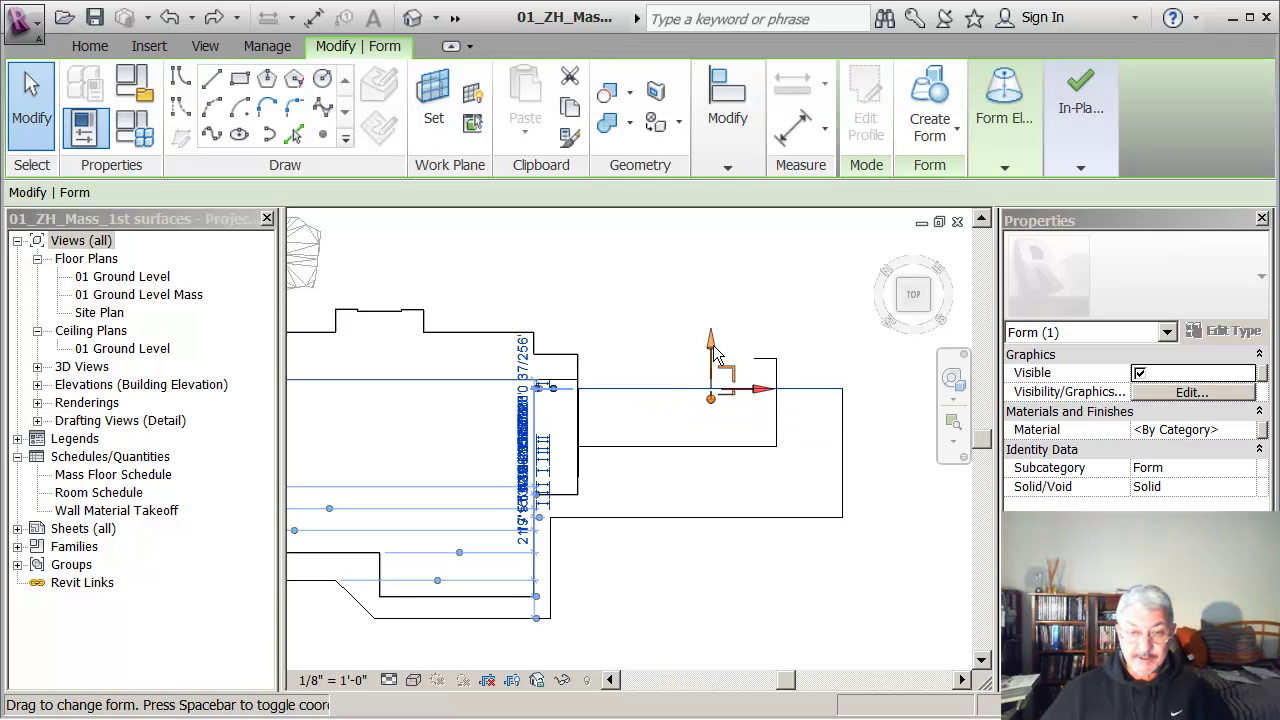
pyautogui.moveTo(715, 350); pyautogui.dragTo(700, 337)
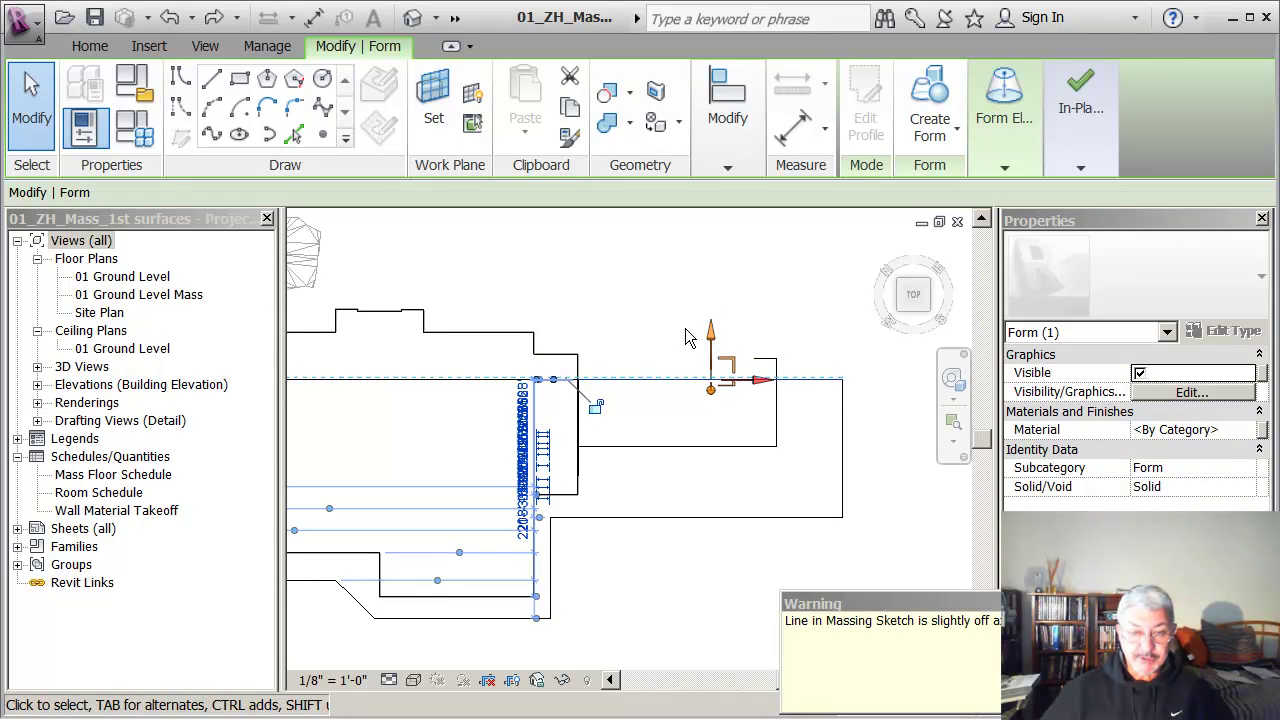
# - Deselect the edge and examine the new surface around the eastern wing and the whole mass in the home 3D view
pyautogui.click(678, 337)
pyautogui.scroll(2, 633, 393)
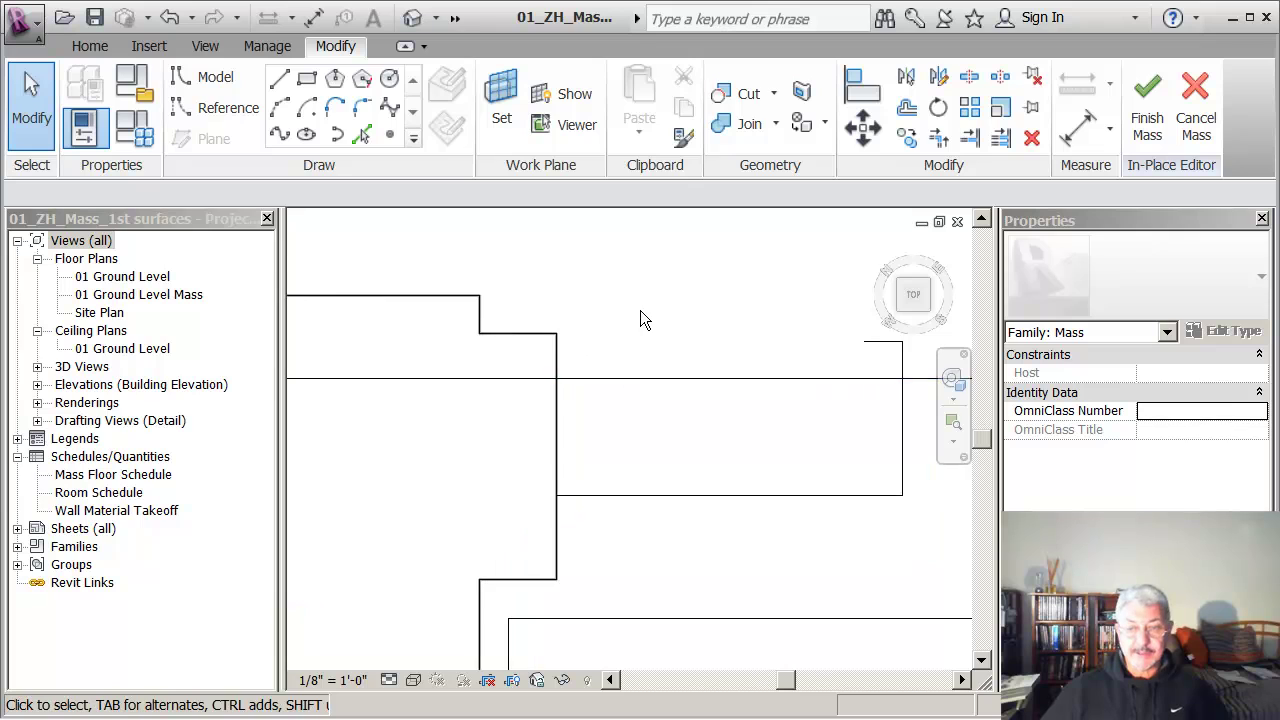
pyautogui.scroll(-2, 660, 300)
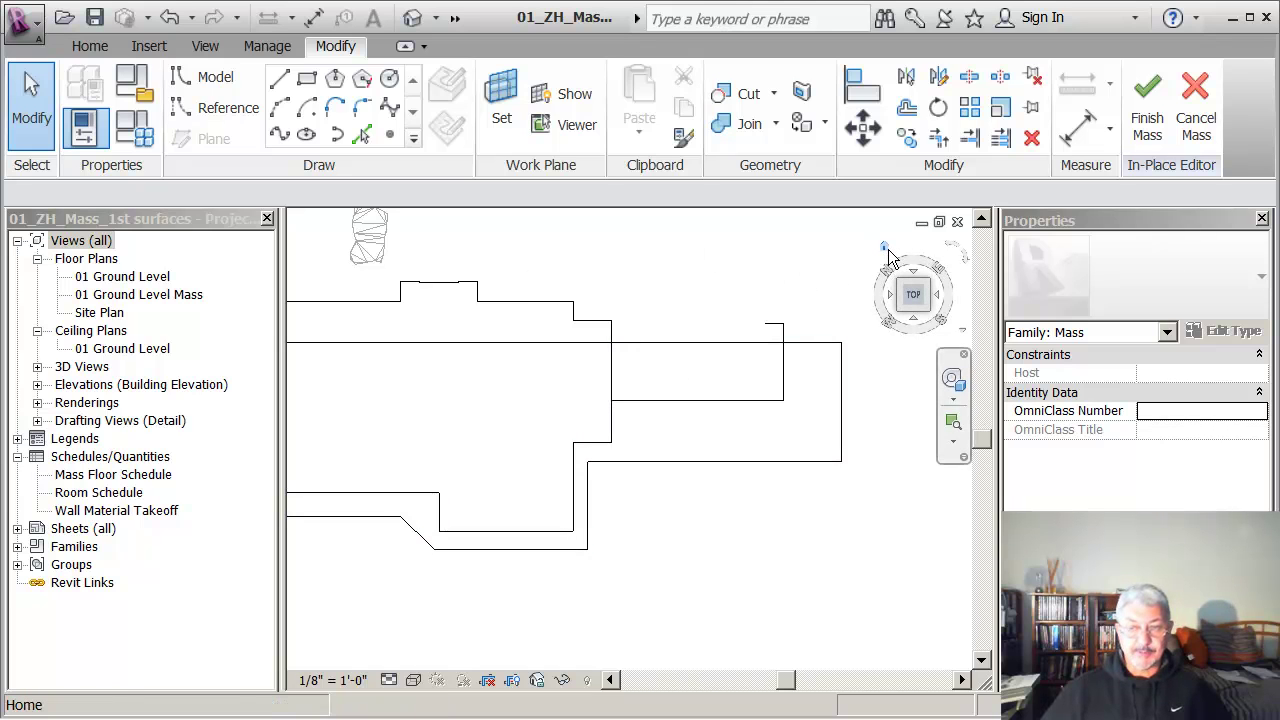
pyautogui.click(887, 252)
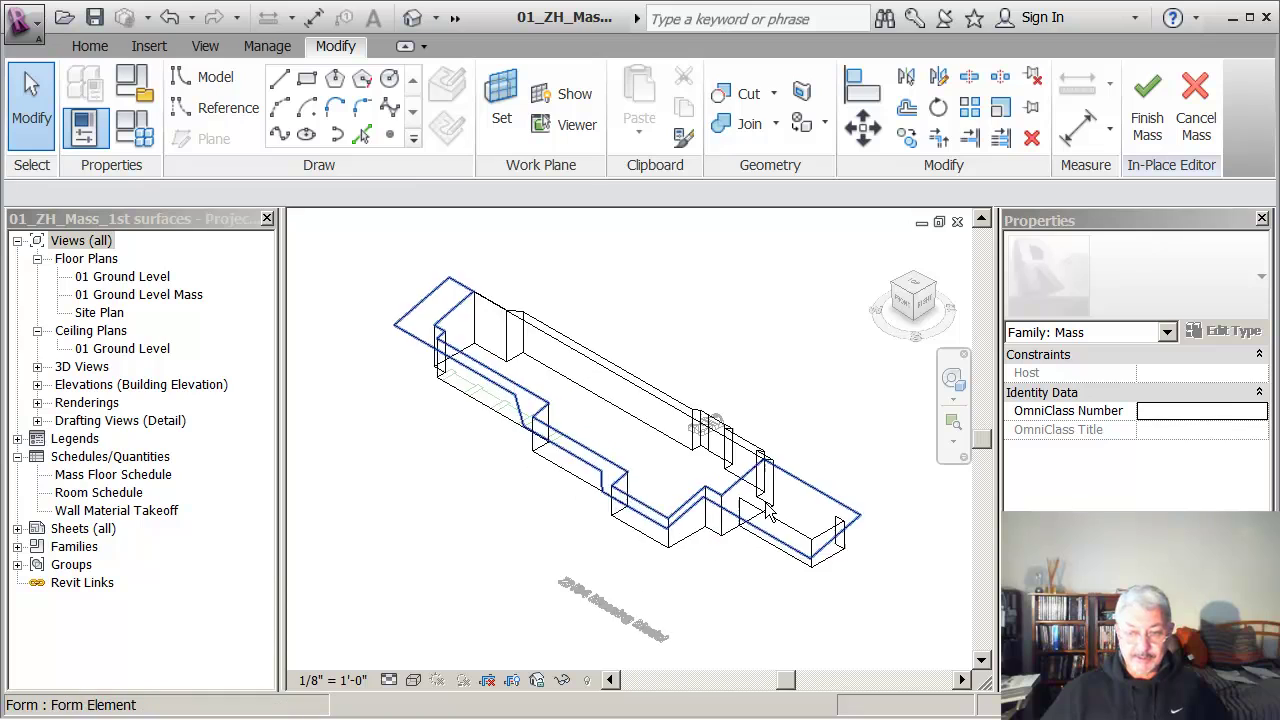
pyautogui.scroll(4, 763, 468)
pyautogui.scroll(3, 763, 468)
pyautogui.scroll(-5, 691, 306)
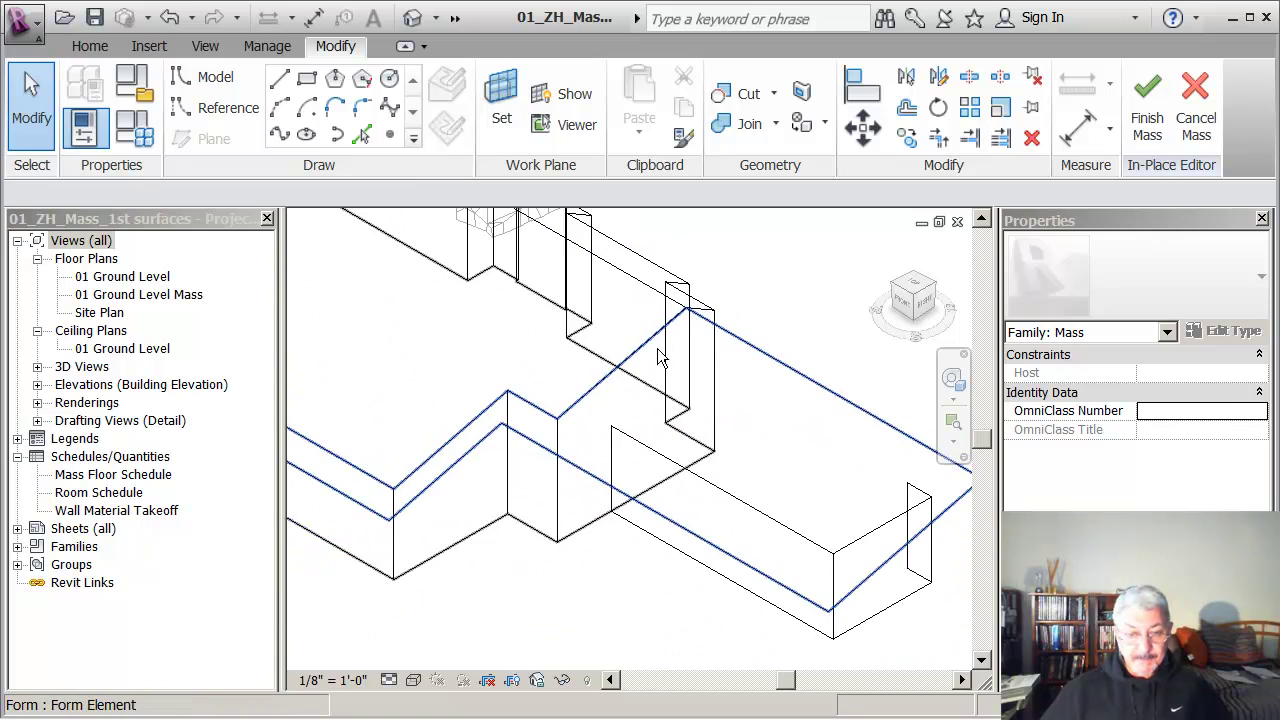
pyautogui.scroll(-2, 636, 570)
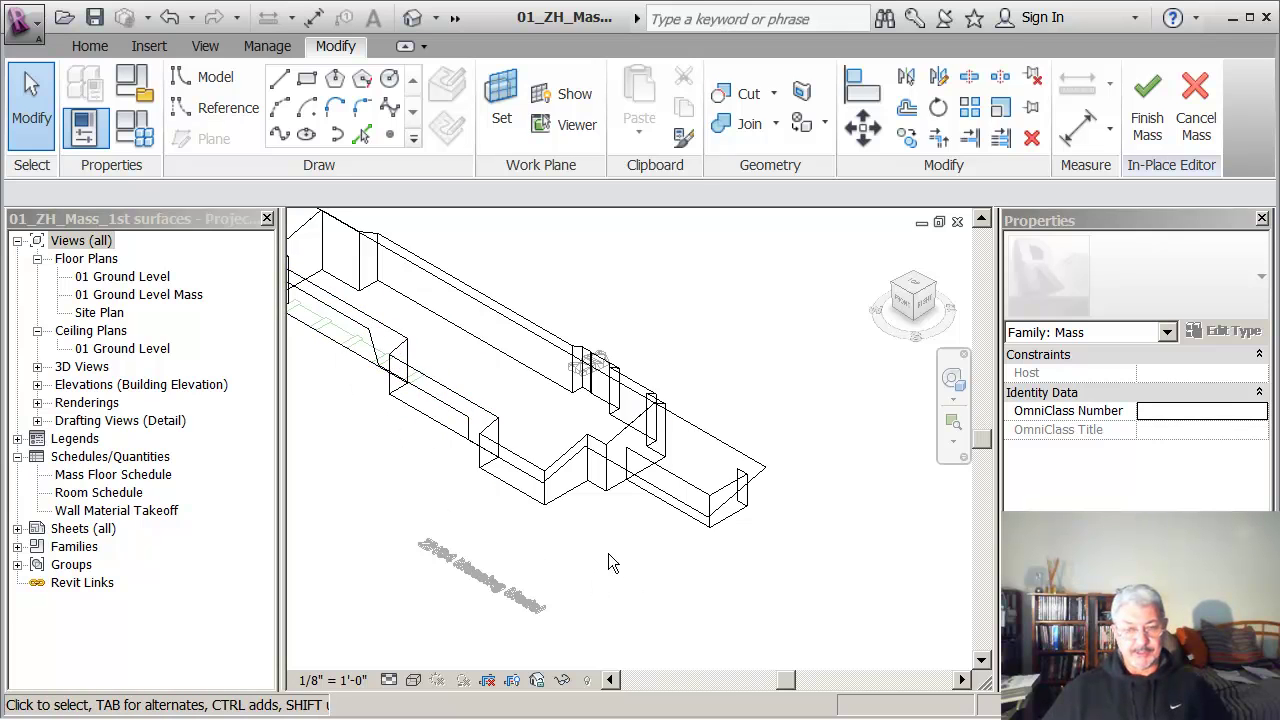
pyautogui.moveTo(608, 553); pyautogui.dragTo(710, 593, button='middle')
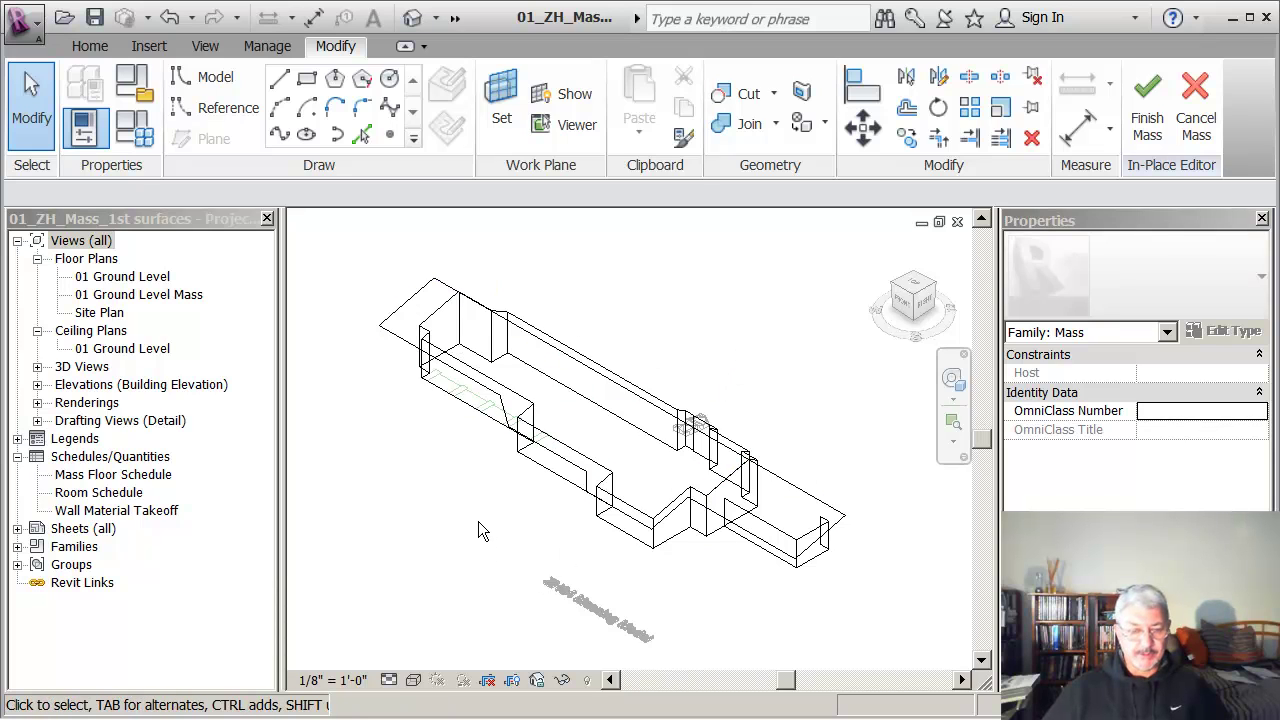
pyautogui.scroll(2, 475, 521)
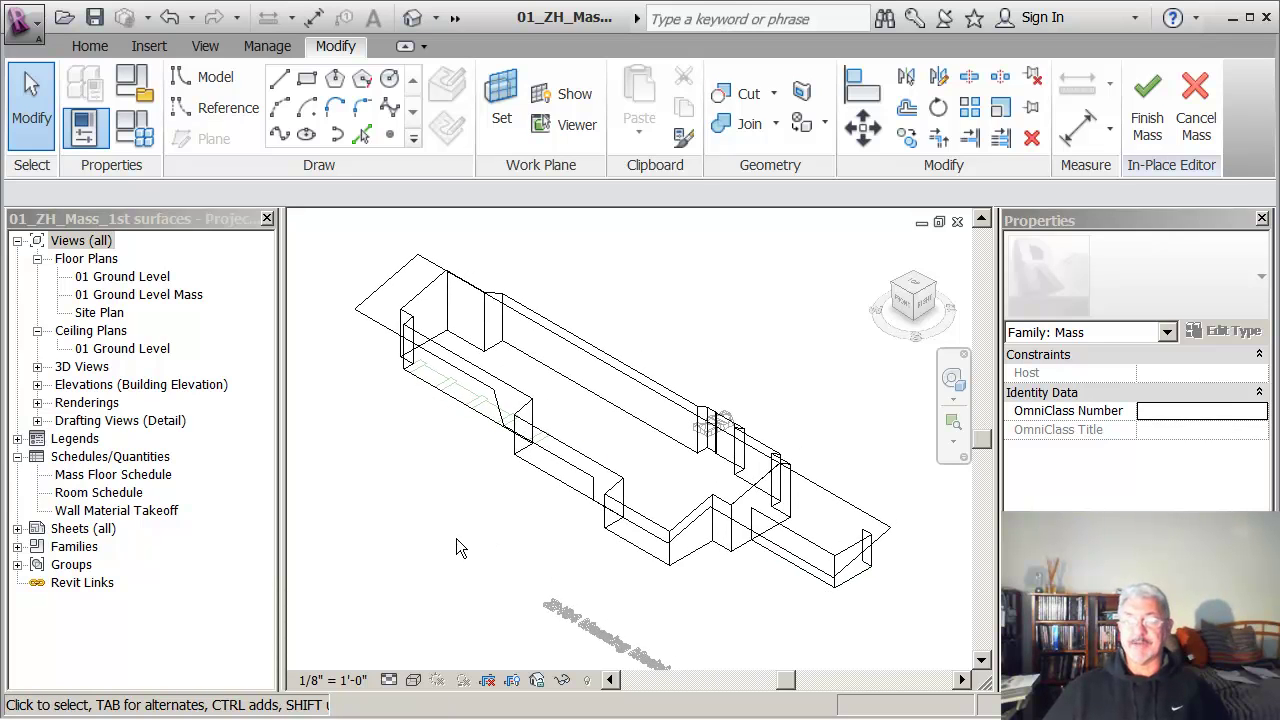
# - Finish the in-place mass and dismiss the resulting warnings
pyautogui.click(1147, 110)
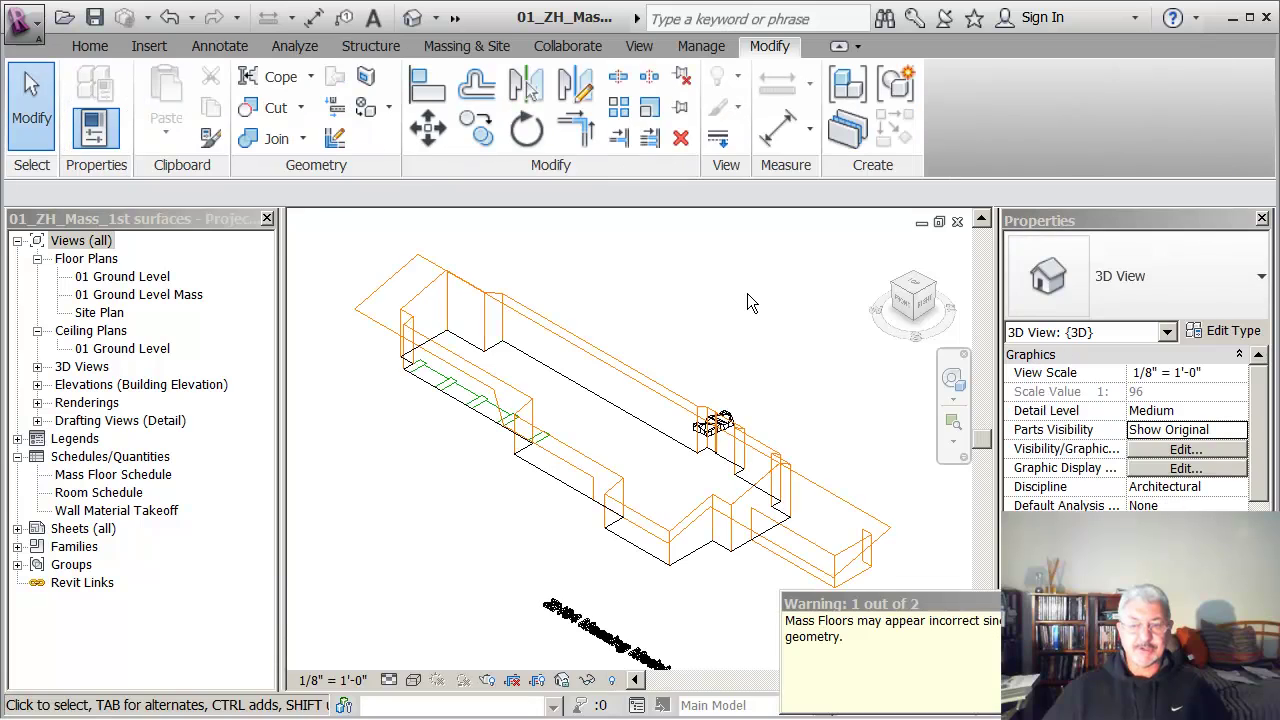
pyautogui.moveTo(940, 607); pyautogui.dragTo(590, 338)
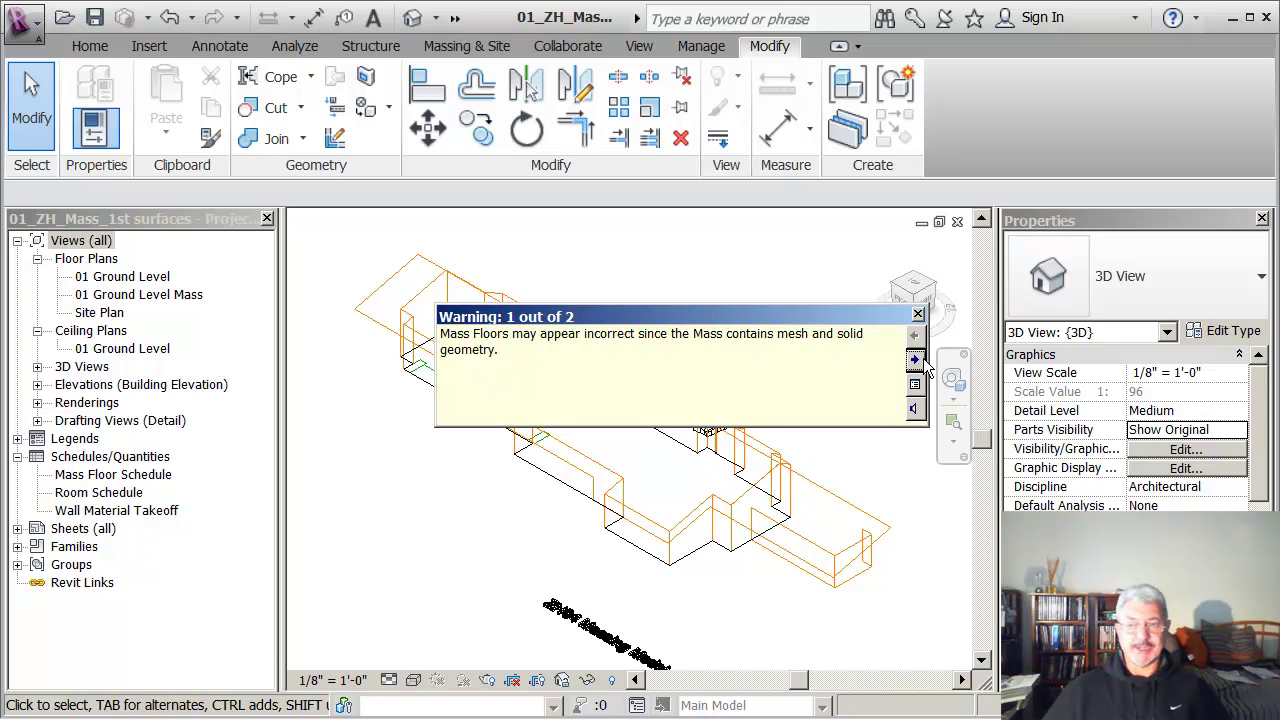
pyautogui.click(917, 314)
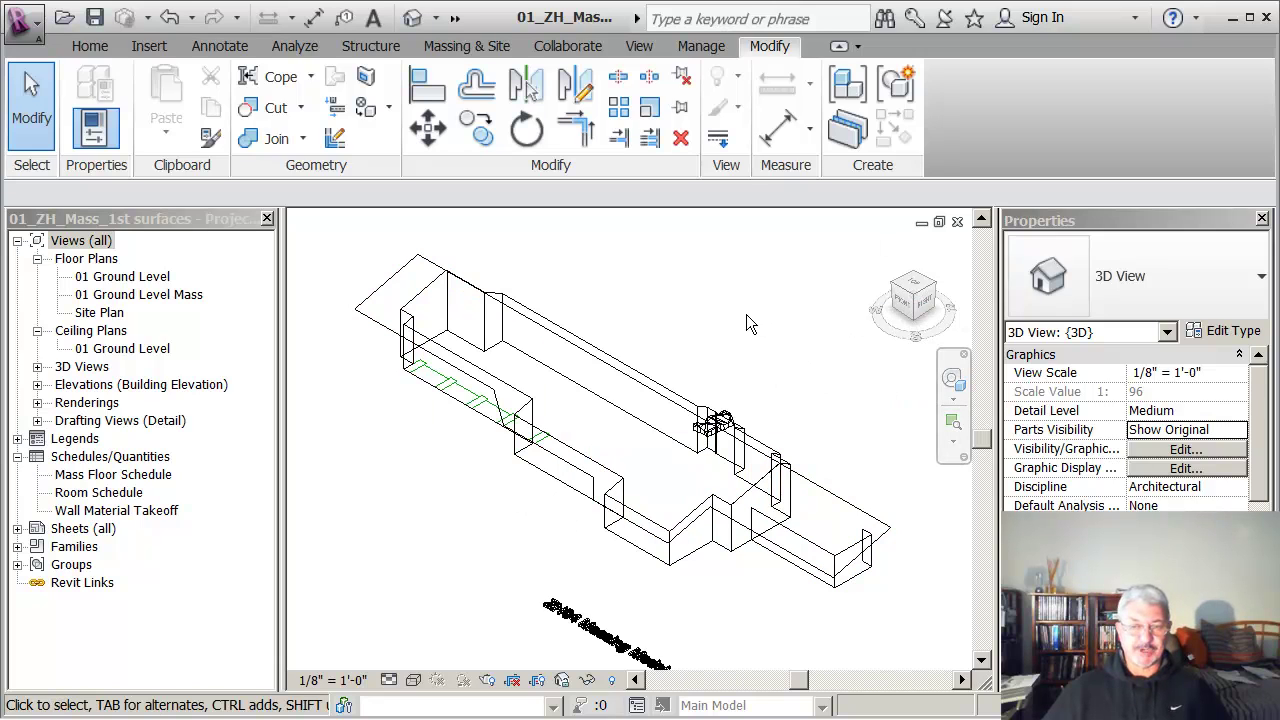